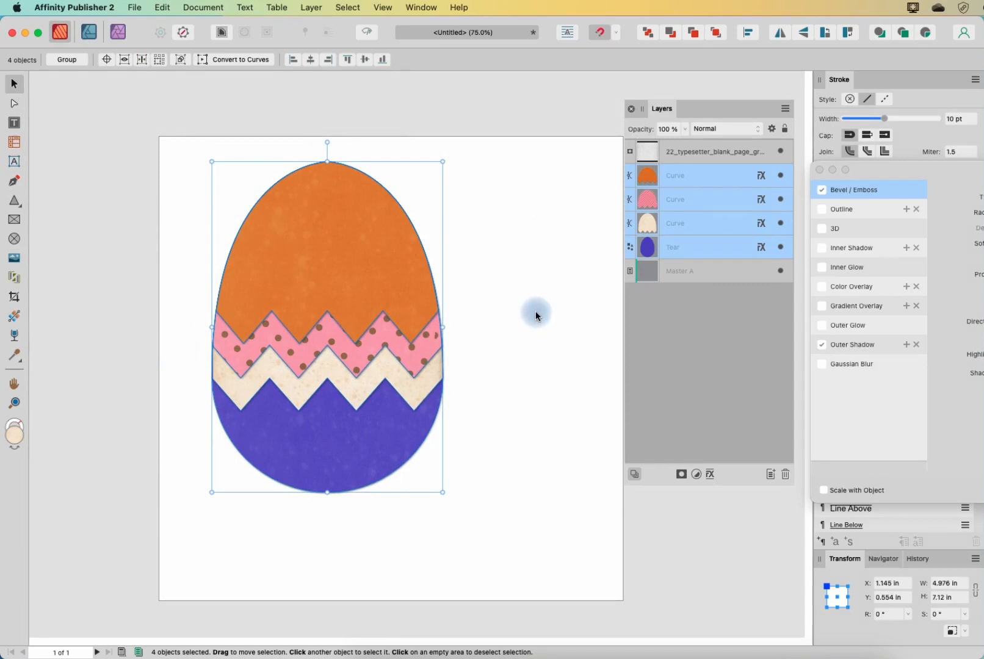
# Step: Create a new 10 × 10 in document at 300 DPI and move the floating layer list clear of the page
pyautogui.click(133, 8)
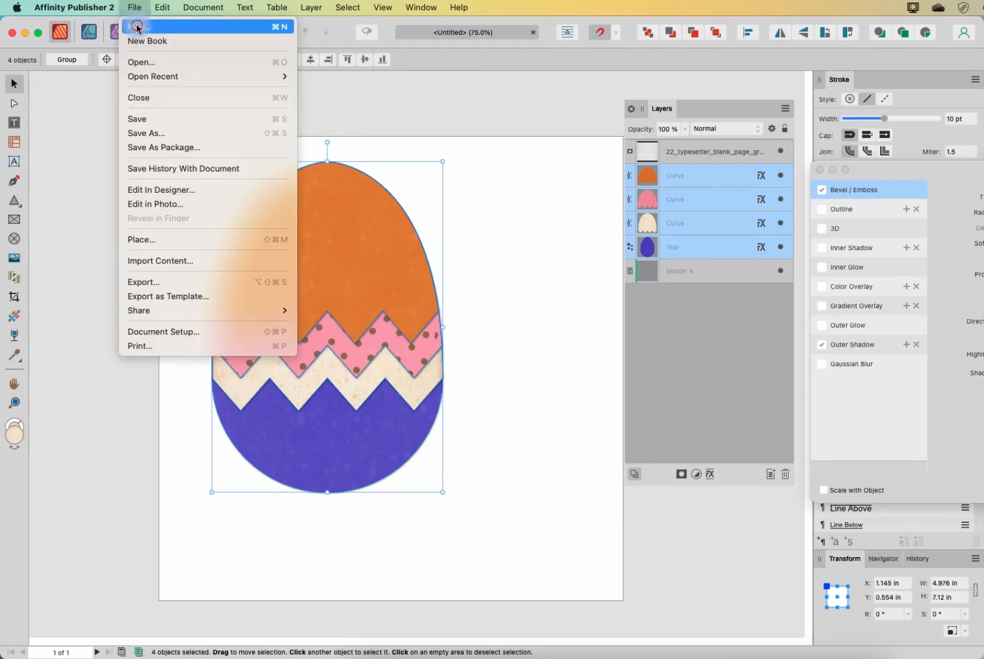
pyautogui.click(137, 27)
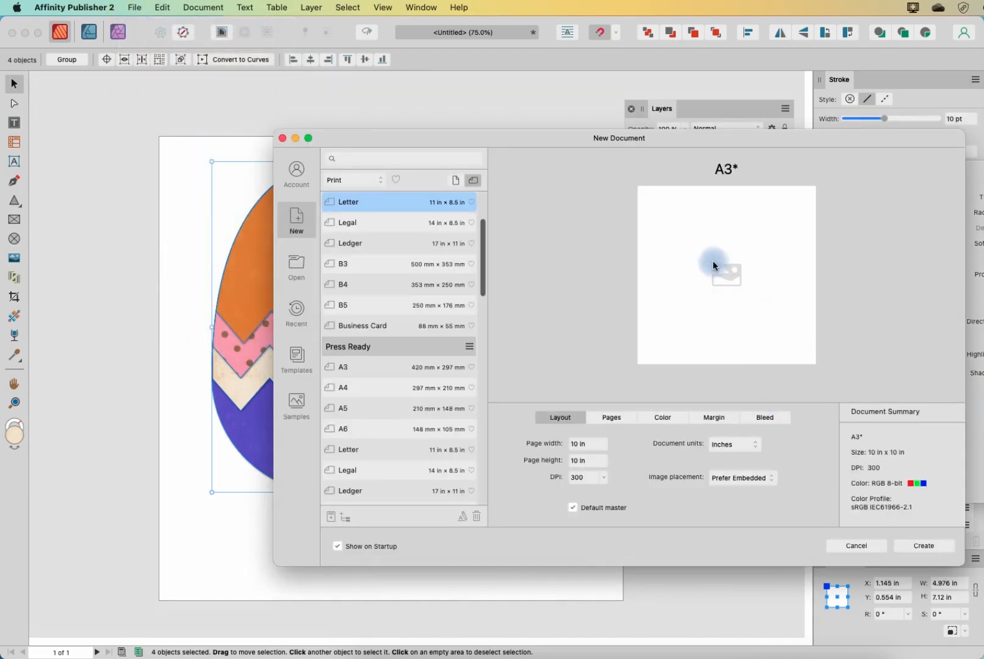
pyautogui.click(923, 545)
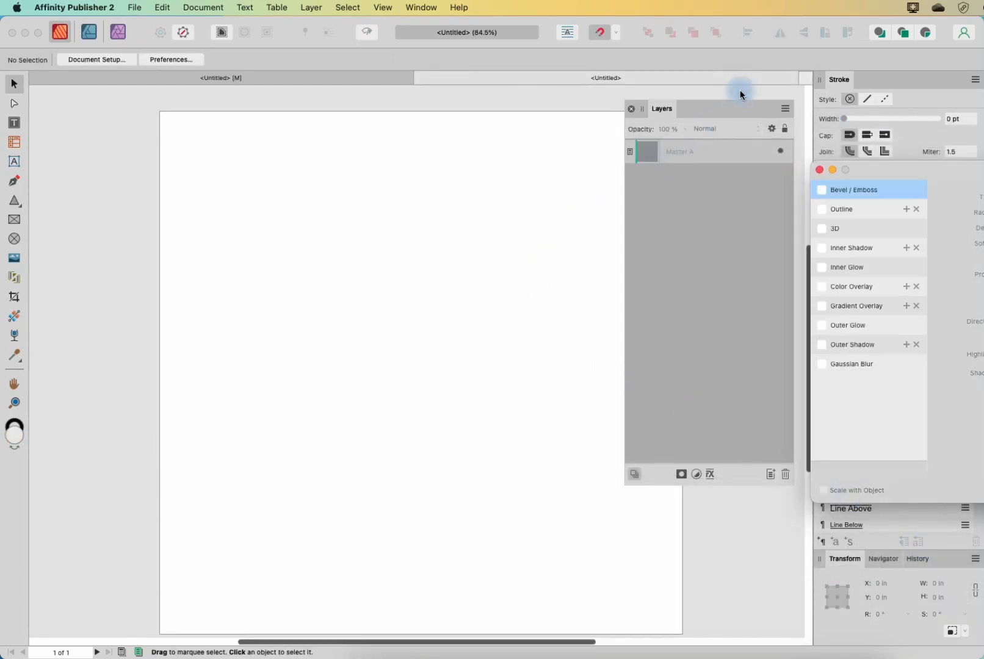
pyautogui.click(734, 106)
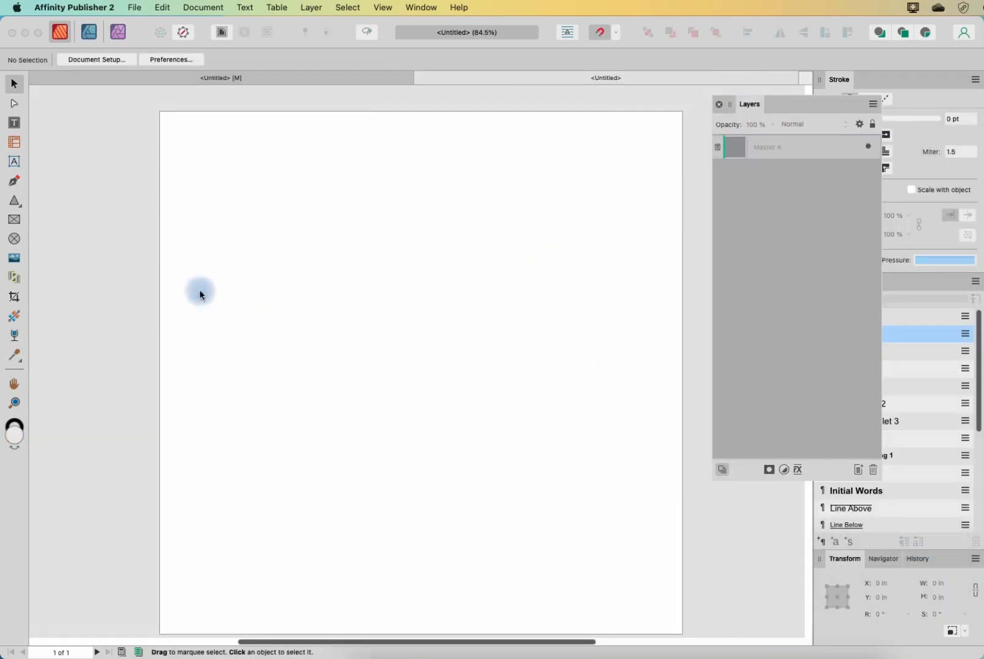
# Step: Draw a tear shape about 5.35 in wide and 7.16 in tall and set its curve to 100% to form an egg
pyautogui.click(18, 209)
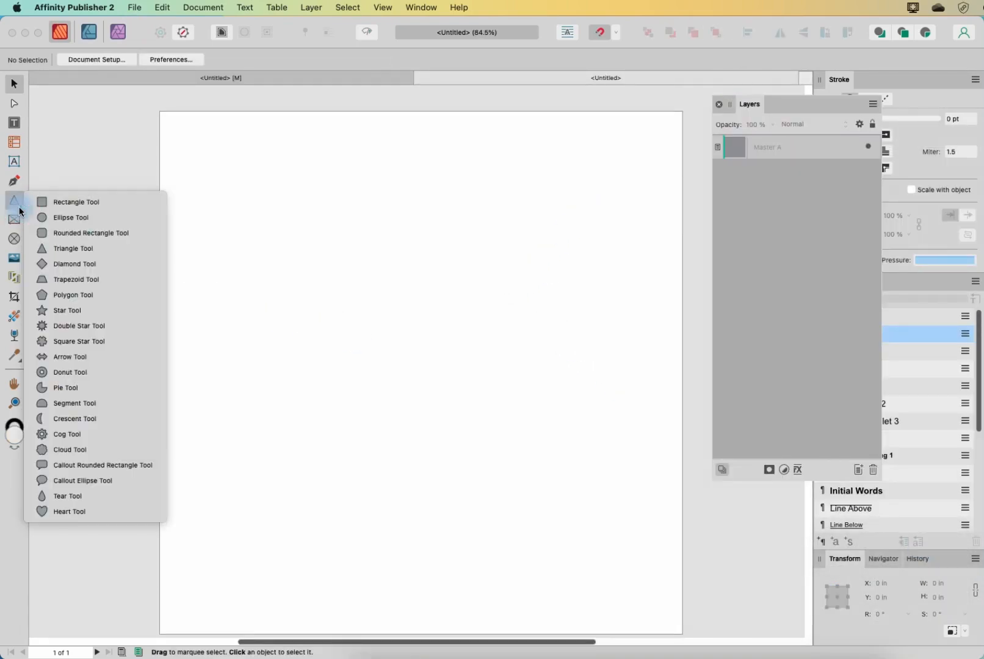
pyautogui.click(68, 506)
pyautogui.moveTo(335, 164); pyautogui.dragTo(615, 540)
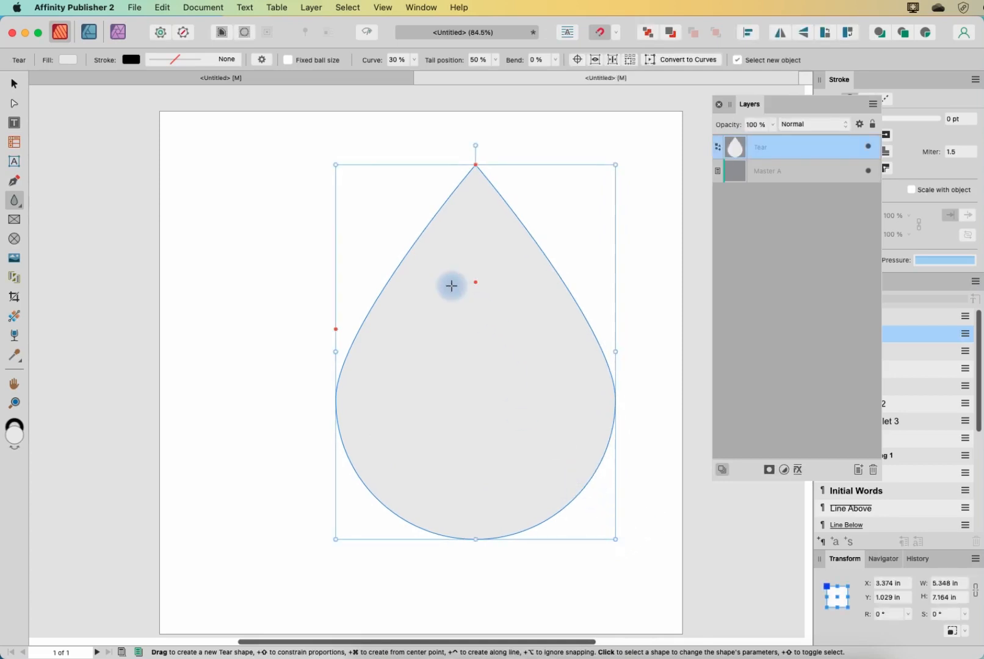
pyautogui.click(414, 59)
pyautogui.moveTo(412, 74); pyautogui.dragTo(509, 78)
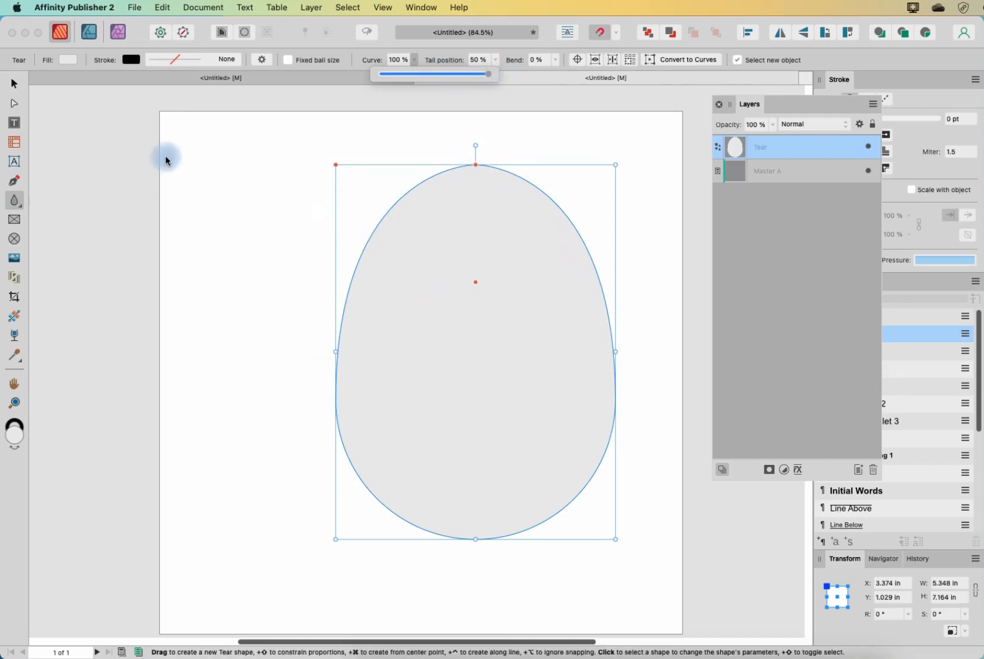
pyautogui.click(14, 83)
pyautogui.click(285, 266)
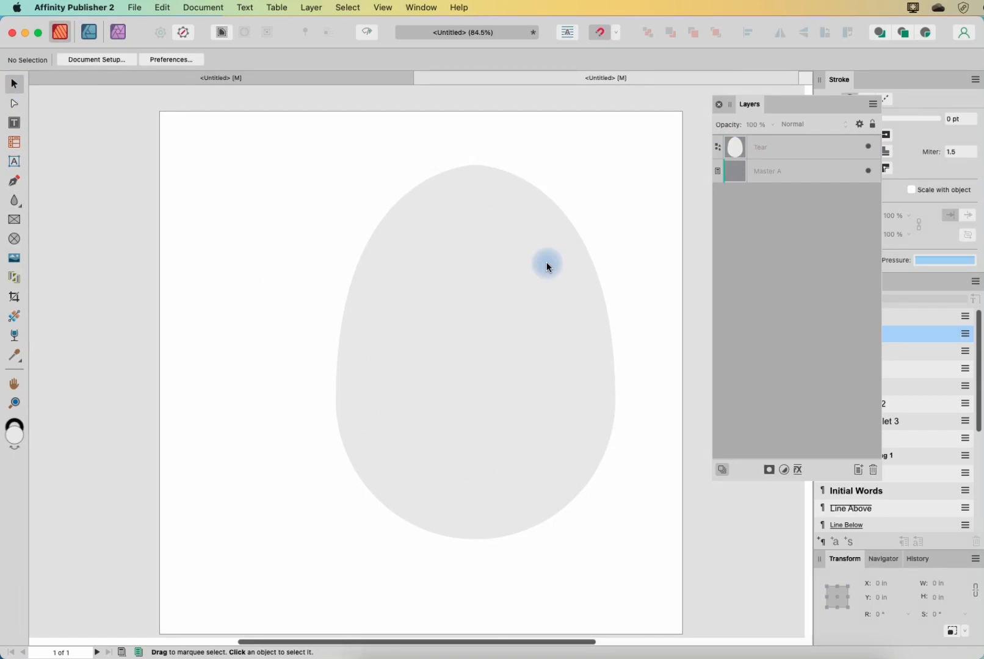
# Step: Remove the egg's stroke colour and fill the egg with muted purple 9368B5
pyautogui.click(513, 370)
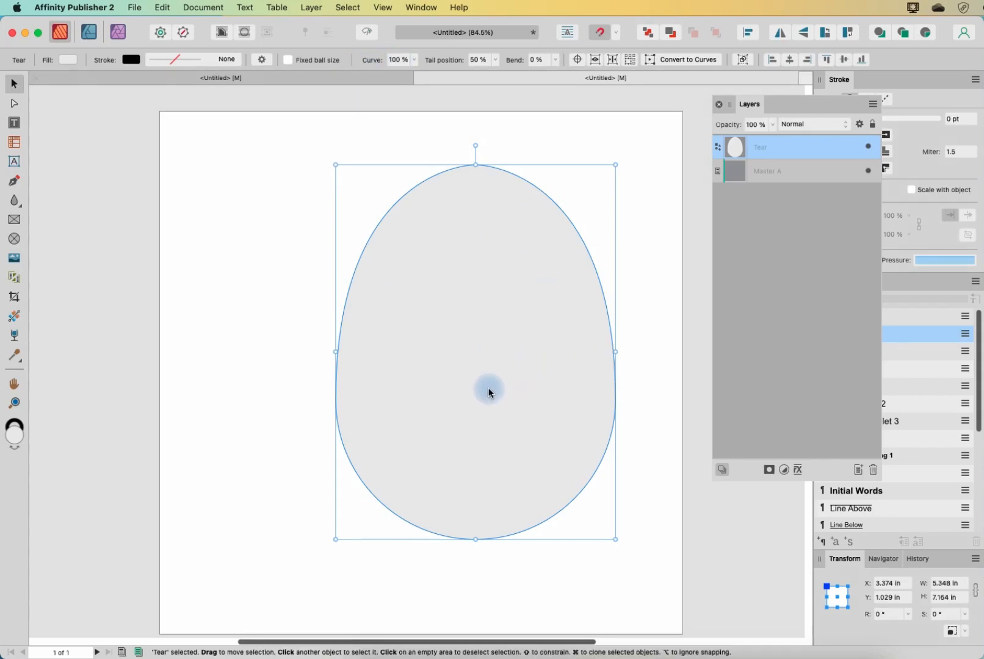
pyautogui.click(132, 60)
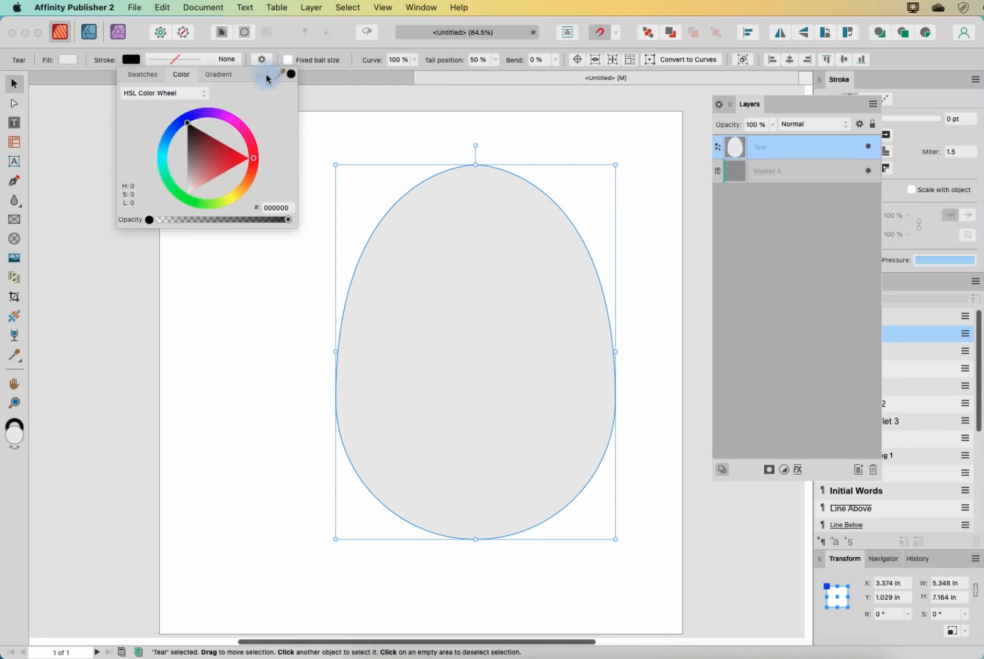
pyautogui.click(266, 75)
pyautogui.click(67, 63)
pyautogui.click(67, 63)
pyautogui.click(67, 63)
pyautogui.click(147, 115)
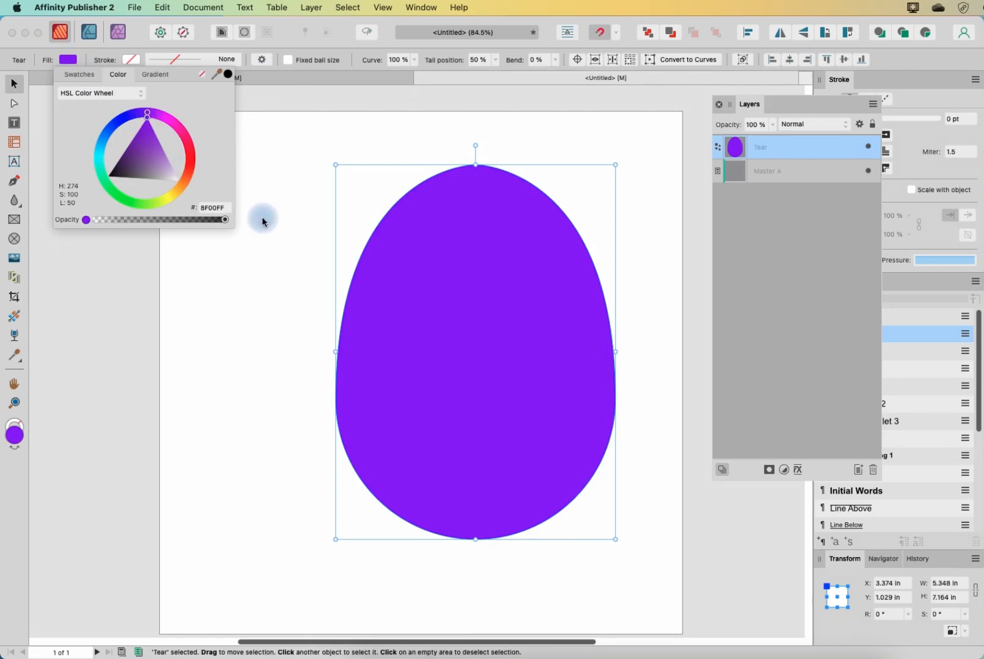
pyautogui.click(149, 163)
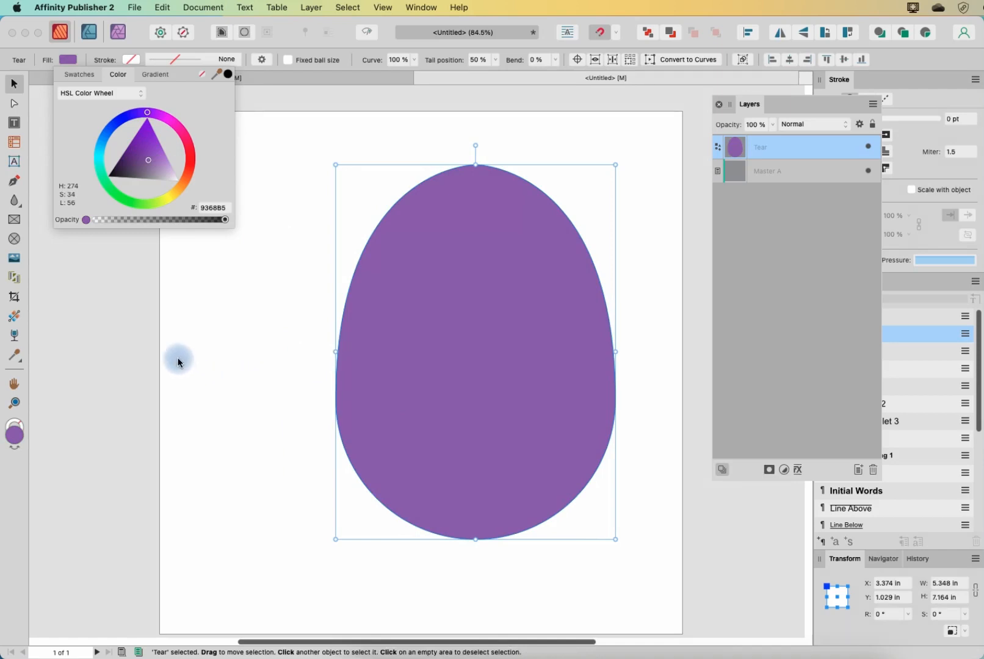
# Step: Duplicate the purple egg in place and fill the copy with teal blue 68A4B5
pyautogui.press('super+c')
pyautogui.press('super+v')
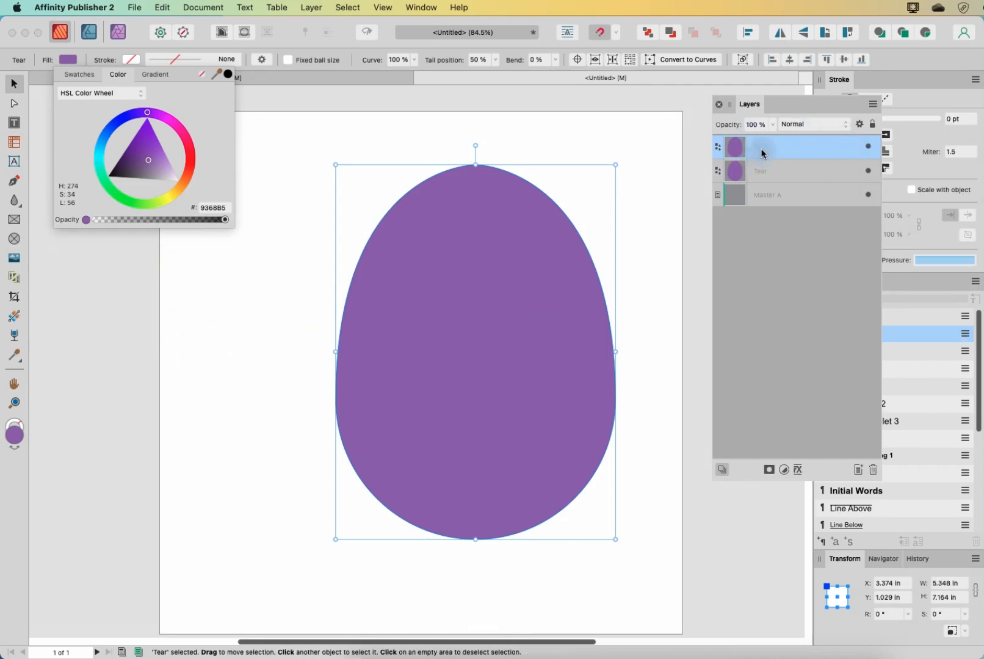
pyautogui.click(102, 143)
pyautogui.moveTo(101, 140); pyautogui.dragTo(99, 147)
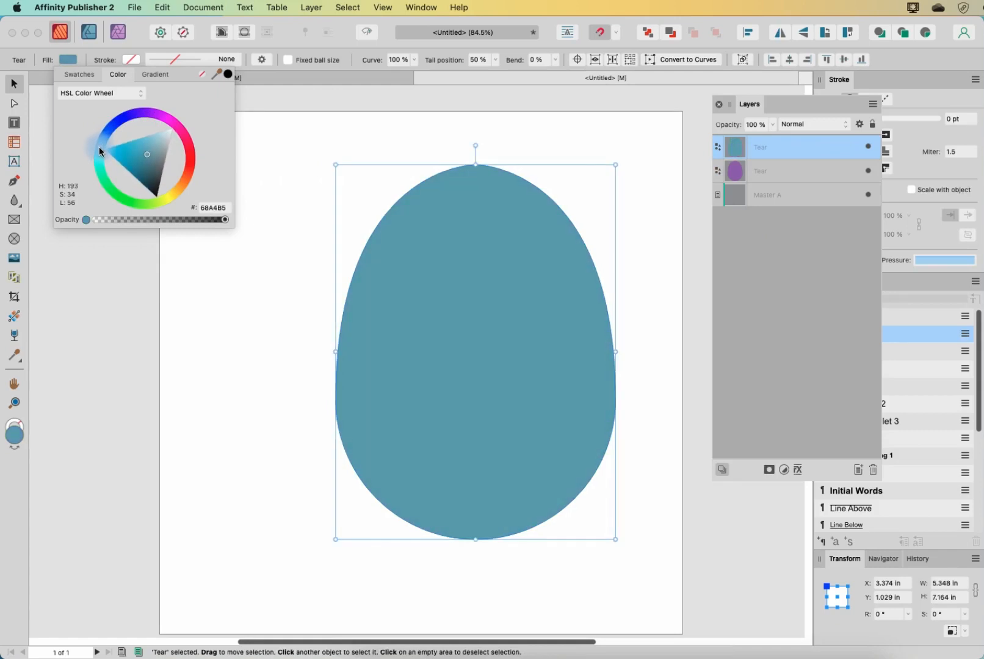
# Step: Paste two more egg copies in place, filling the first with orange EC7E20 and the second with cyan 20E0EC
pyautogui.press('super+v')
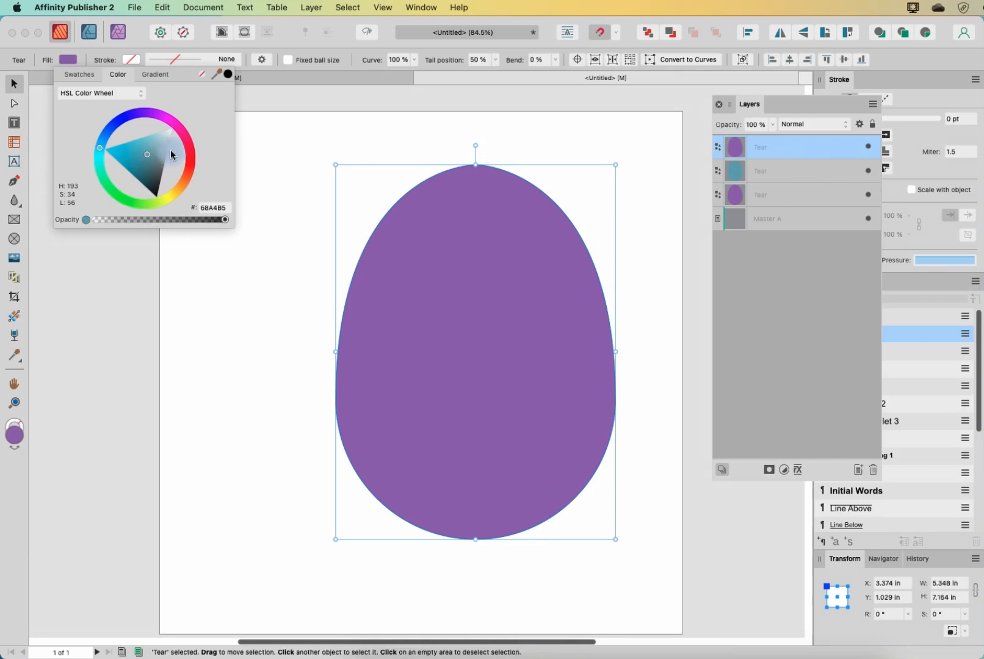
pyautogui.click(187, 172)
pyautogui.moveTo(188, 173)
pyautogui.mouseDown()
pyautogui.moveTo(184, 186)
pyautogui.moveTo(168, 172)
pyautogui.mouseUp()
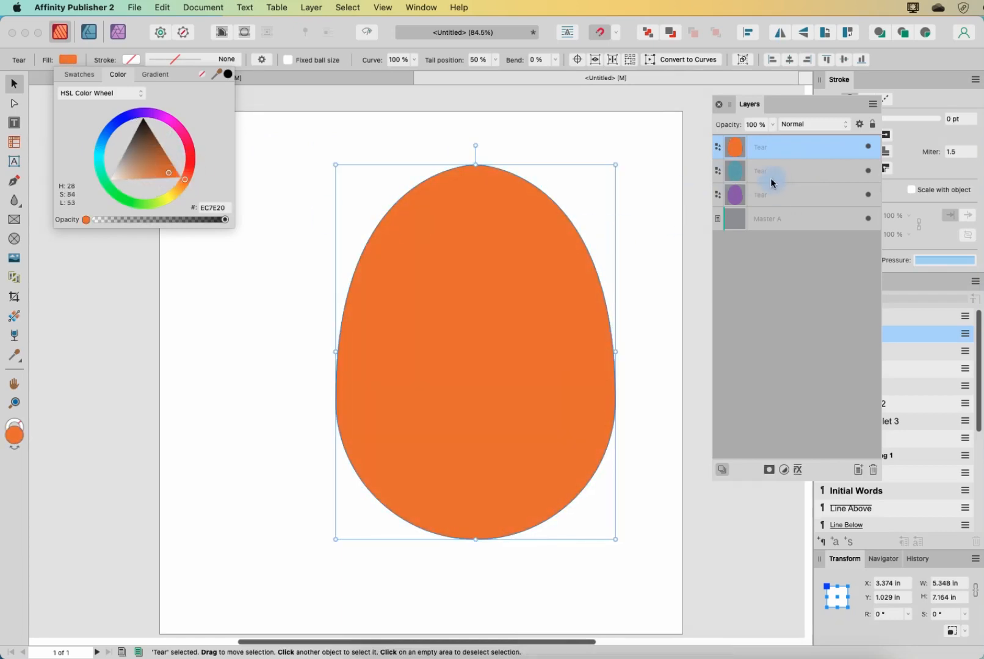
pyautogui.press('super+v')
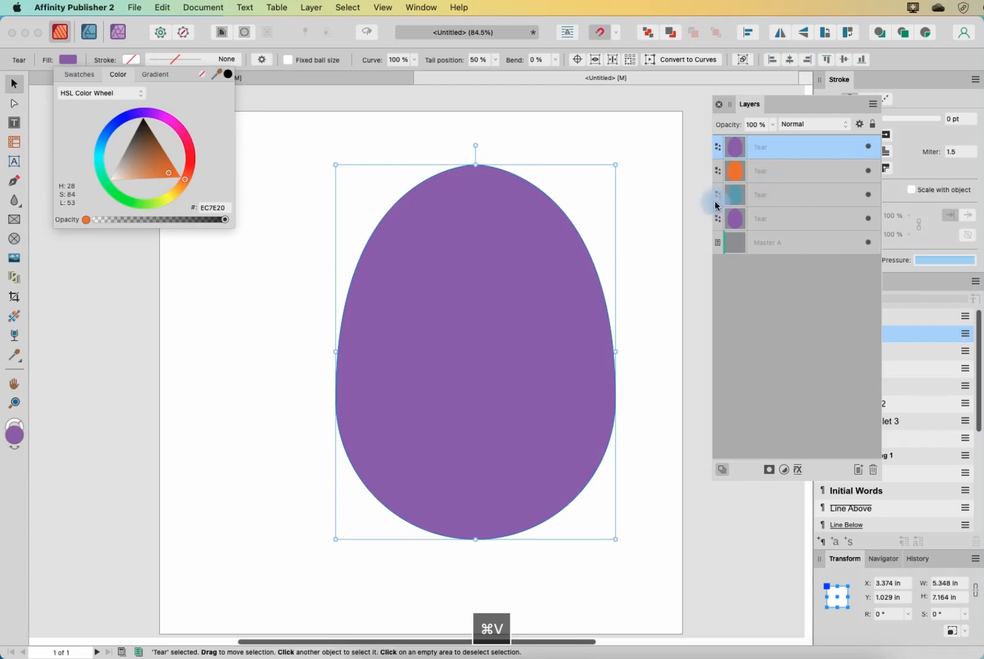
pyautogui.click(97, 153)
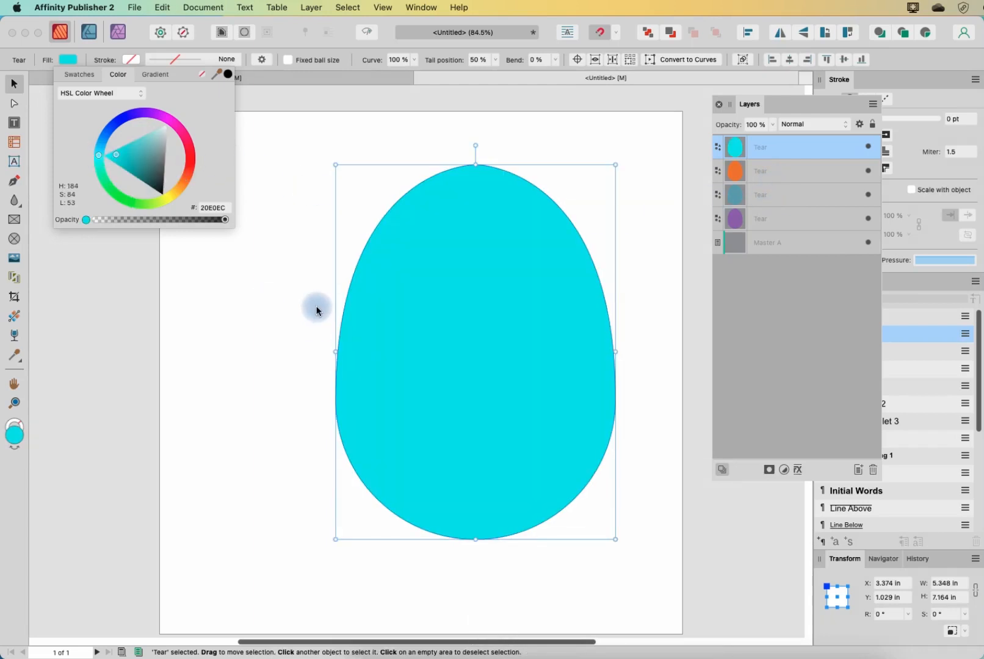
# Step: Draw a triangle about 0.91 in wide and 0.74 in tall in the page's lower-left area and fill it with yellow EBEC20
pyautogui.scroll(-5, 310, 310)
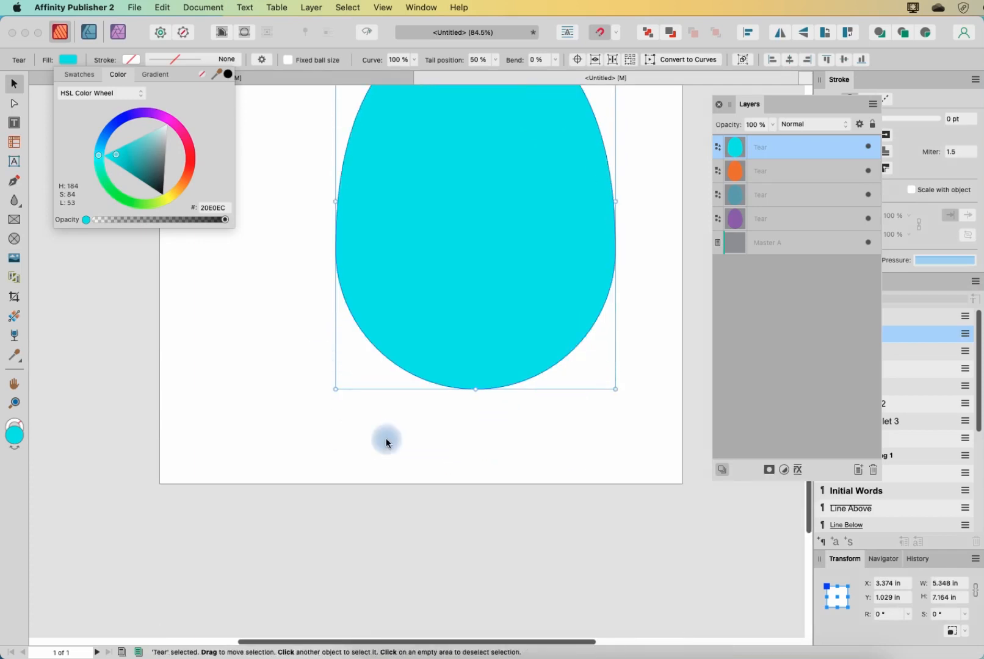
pyautogui.click(14, 202)
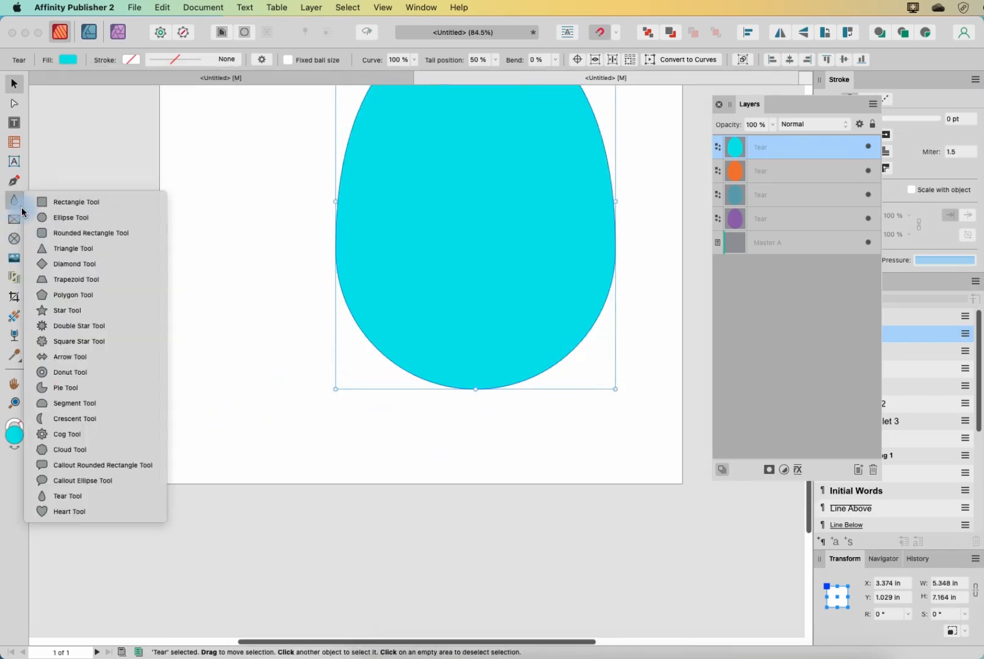
pyautogui.click(42, 248)
pyautogui.moveTo(219, 422); pyautogui.dragTo(266, 461)
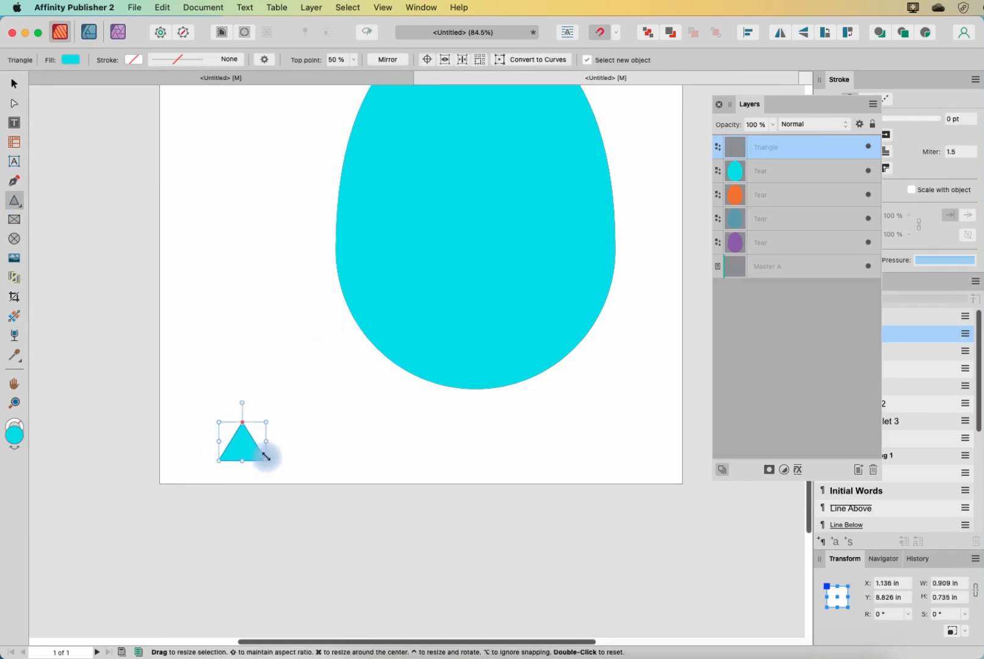
pyautogui.click(70, 59)
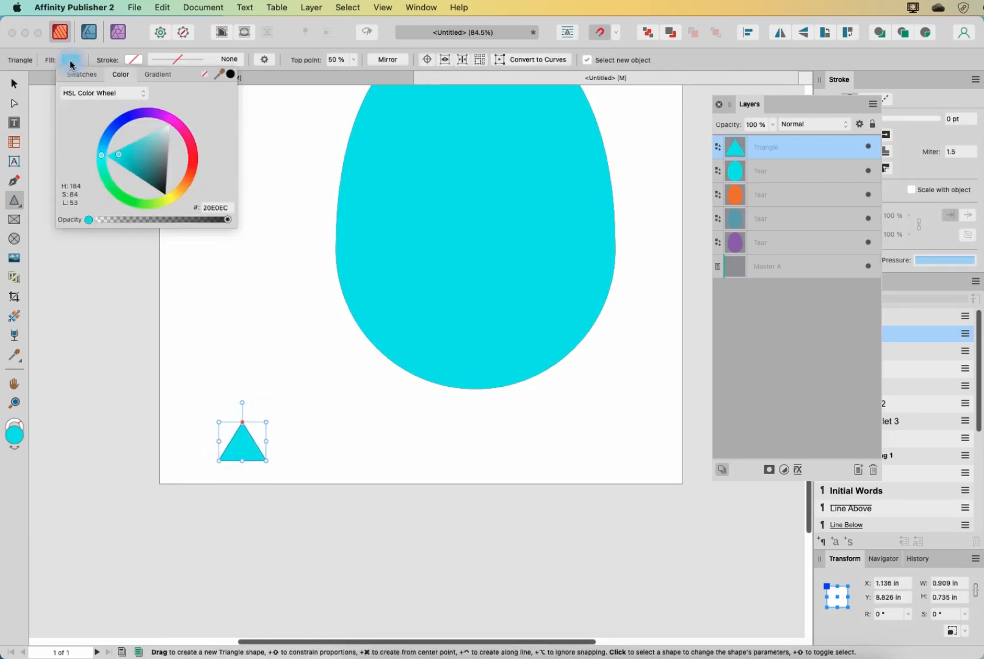
pyautogui.click(170, 200)
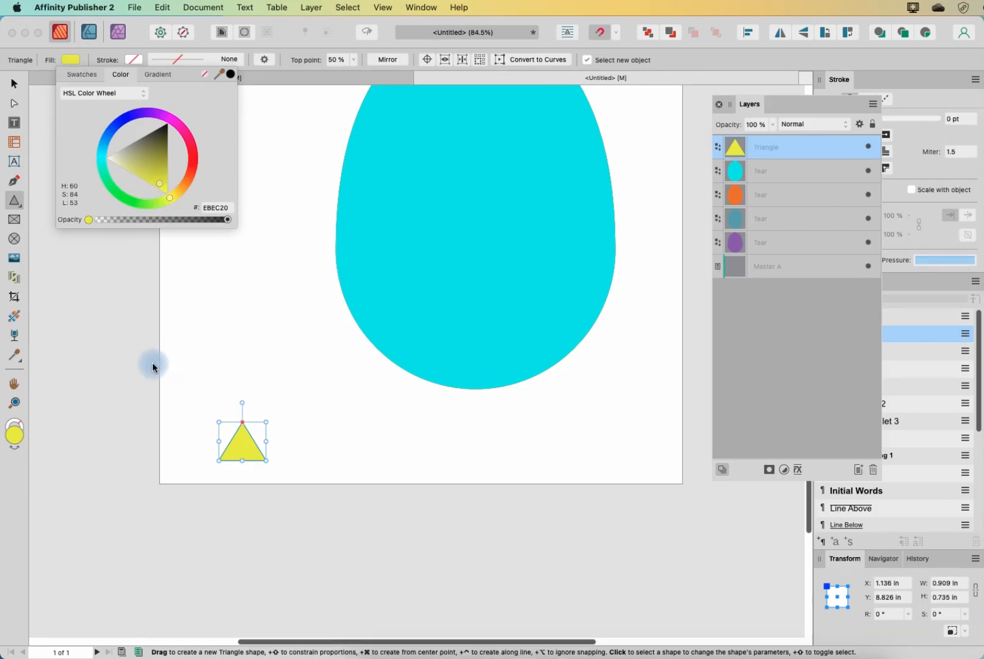
# Step: Duplicate the yellow triangle and place the copy directly to its right, with their base corners touching
pyautogui.press('super+c')
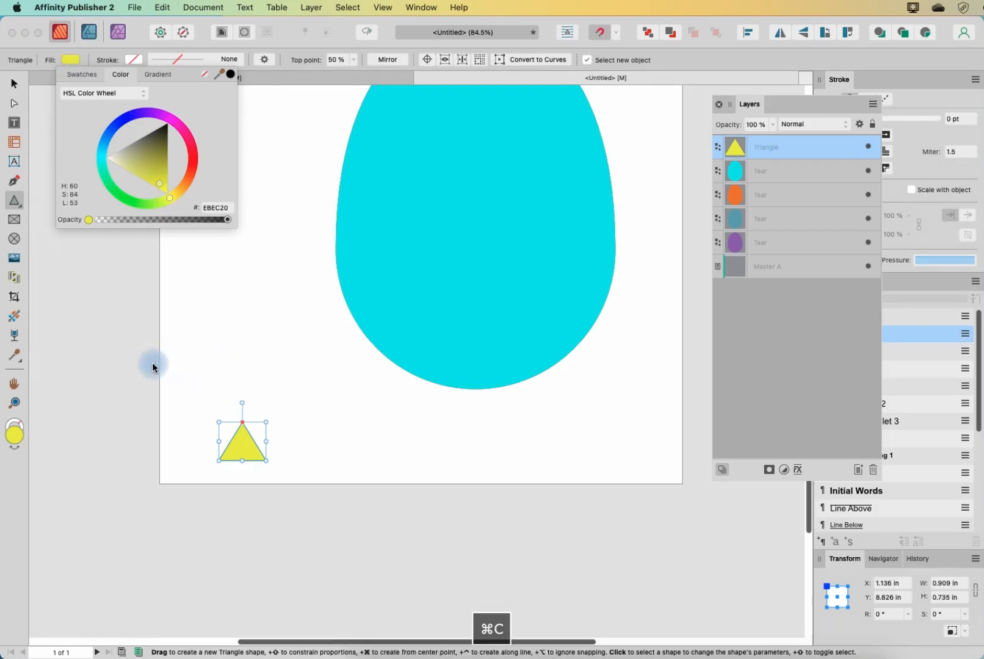
pyautogui.press('super+v')
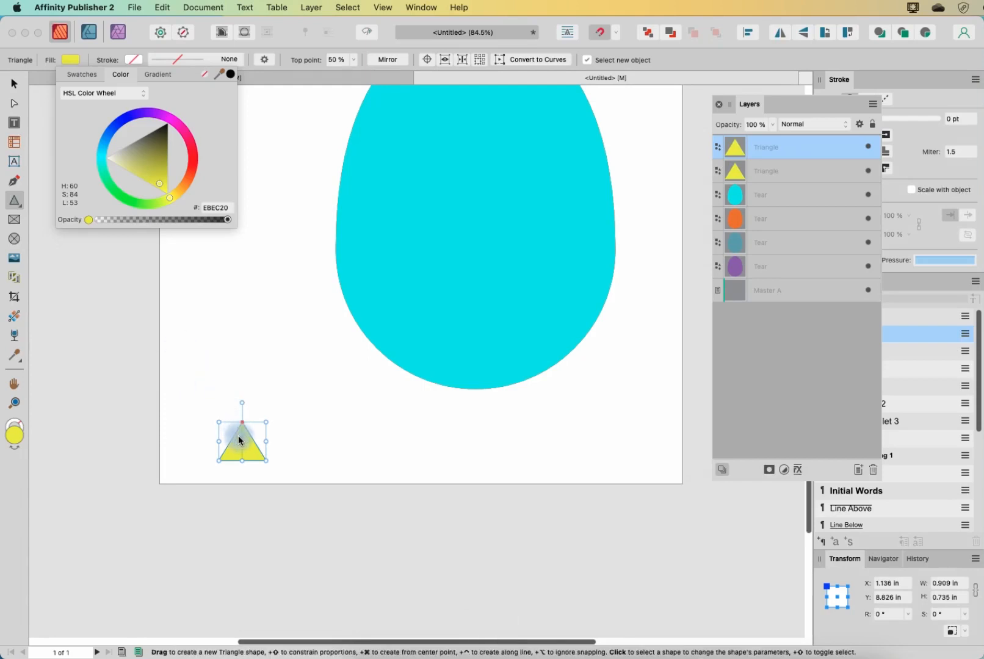
pyautogui.click(238, 436)
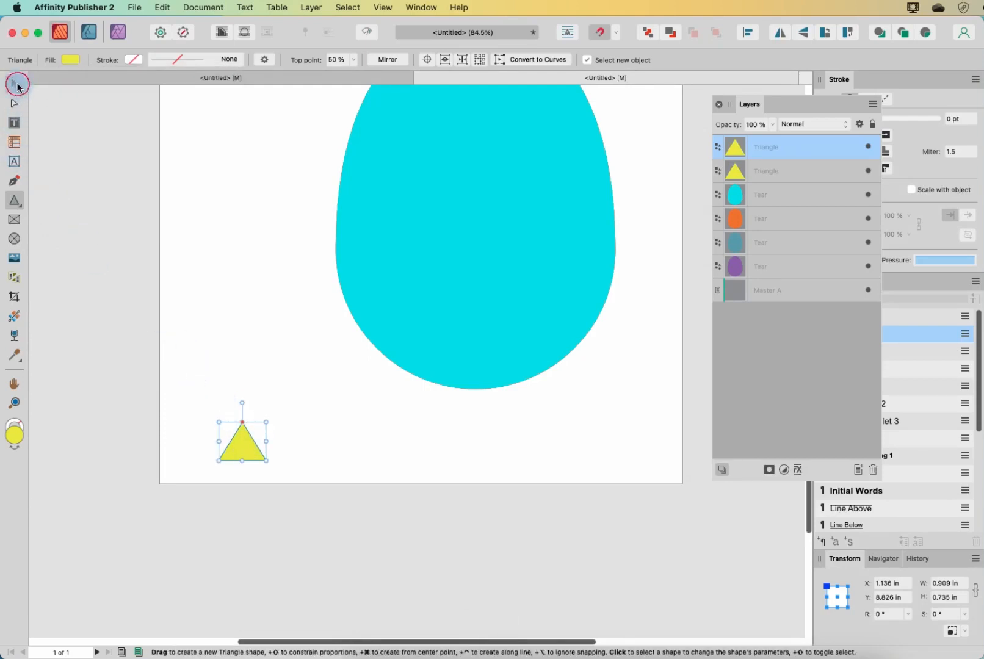
pyautogui.click(15, 84)
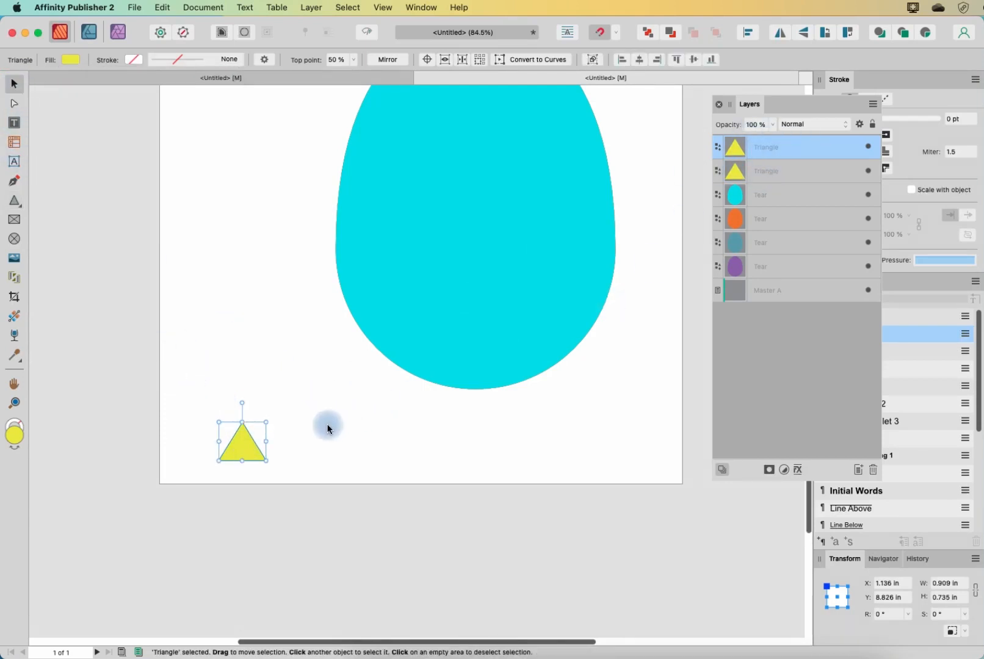
pyautogui.moveTo(246, 450); pyautogui.dragTo(293, 453)
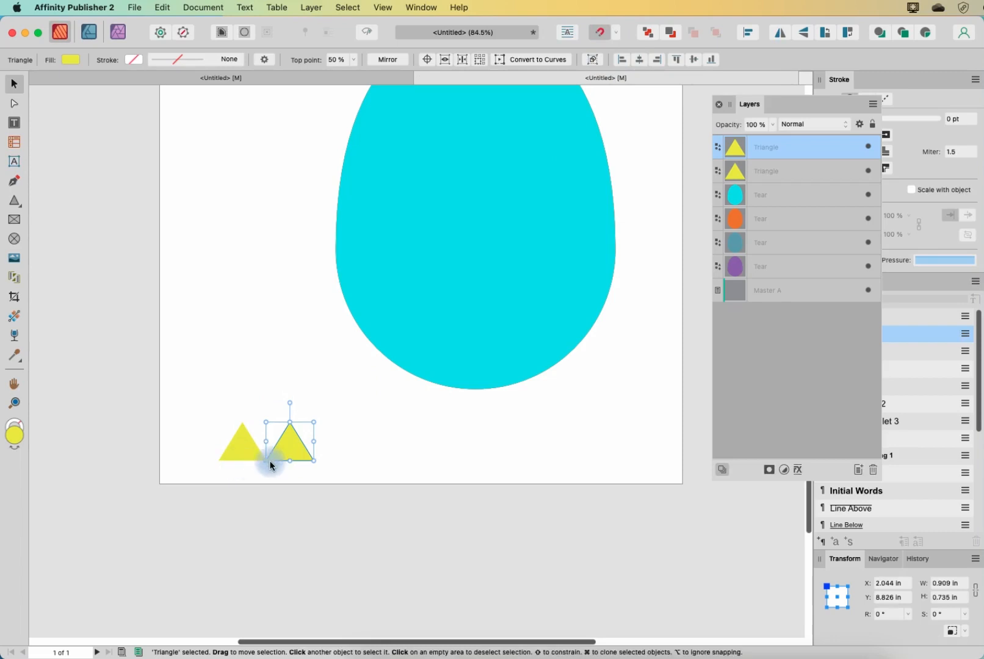
pyautogui.moveTo(268, 456)
pyautogui.mouseDown()
pyautogui.moveTo(281, 446)
pyautogui.moveTo(276, 453)
pyautogui.mouseUp()
pyautogui.press('super+z')
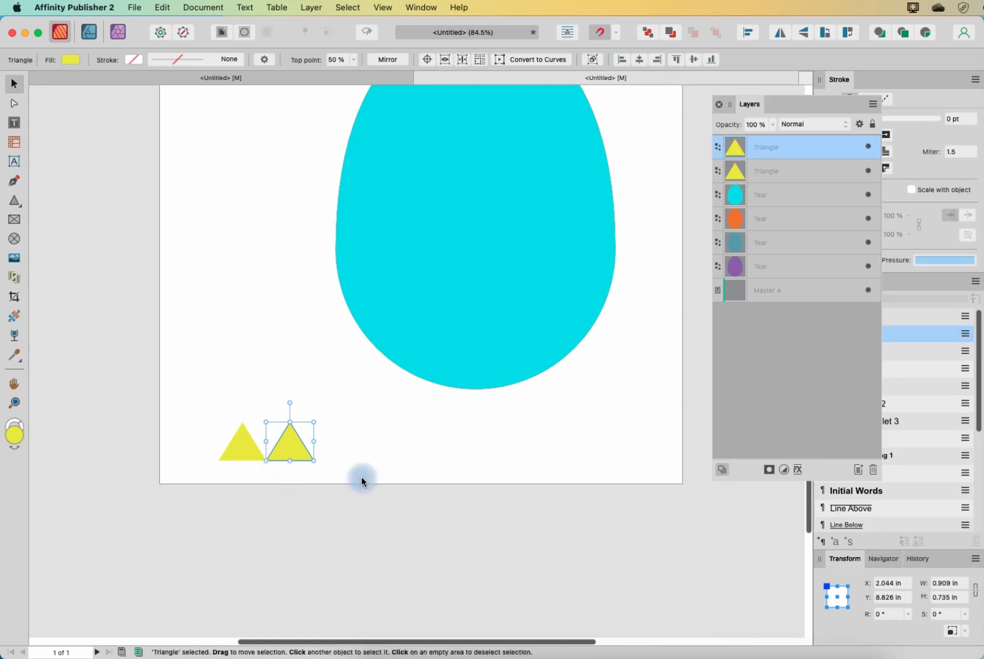
# Step: Paste three more triangle copies and line them up end to end to make a row of five
pyautogui.press('cmd+v')
pyautogui.moveTo(230, 457); pyautogui.dragTo(332, 456)
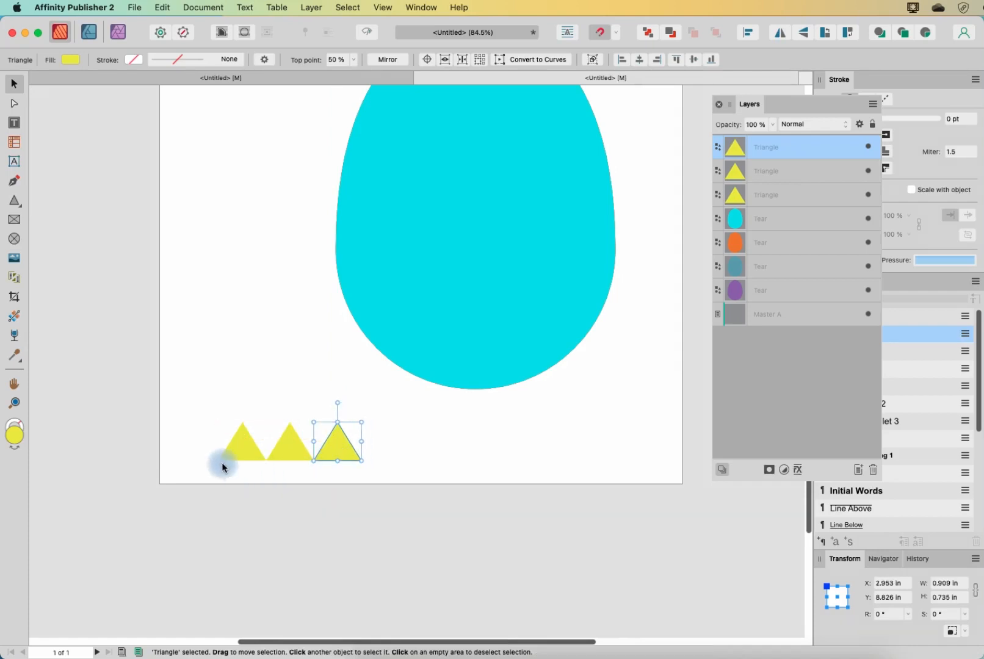
pyautogui.press('super+v')
pyautogui.moveTo(222, 461); pyautogui.dragTo(379, 460)
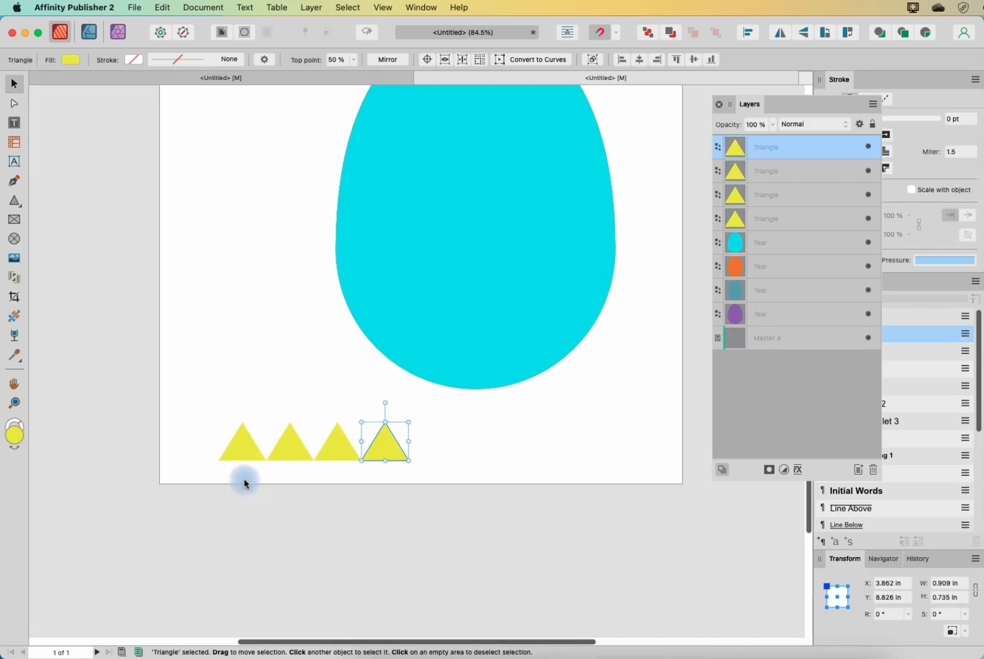
pyautogui.press('super+v')
pyautogui.moveTo(246, 447); pyautogui.dragTo(439, 452)
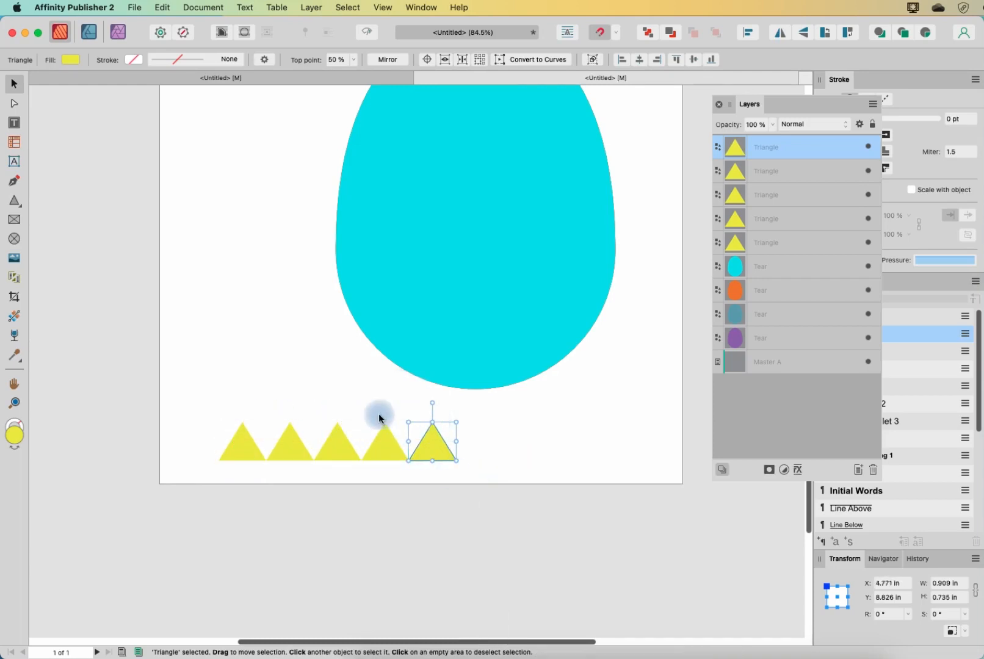
# Step: Combine the five yellow triangles into a single shape using the Geometry Add operation
pyautogui.moveTo(193, 403); pyautogui.dragTo(532, 487)
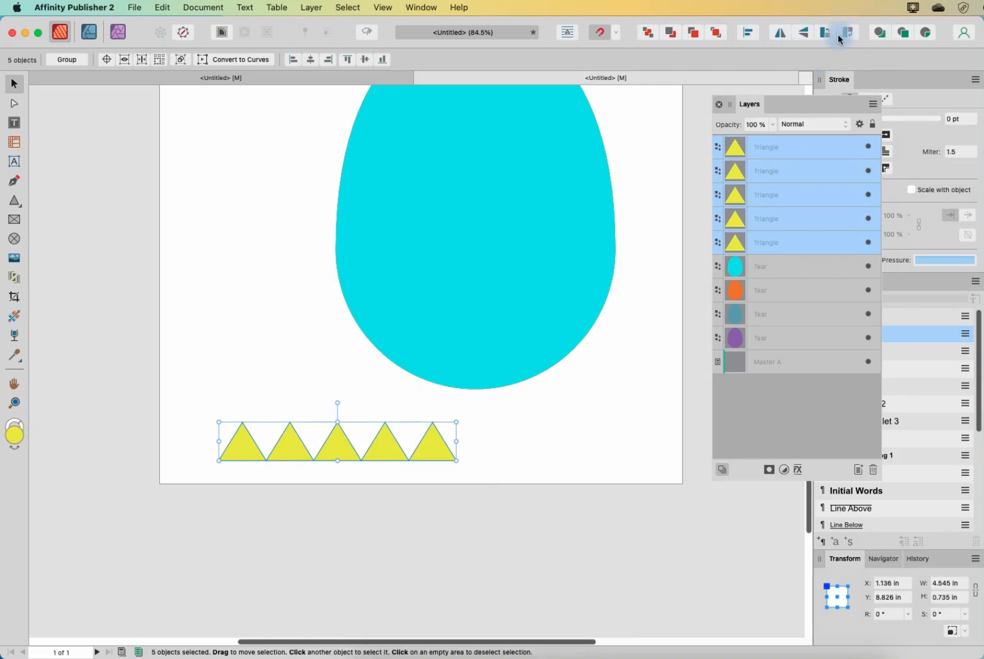
pyautogui.click(311, 9)
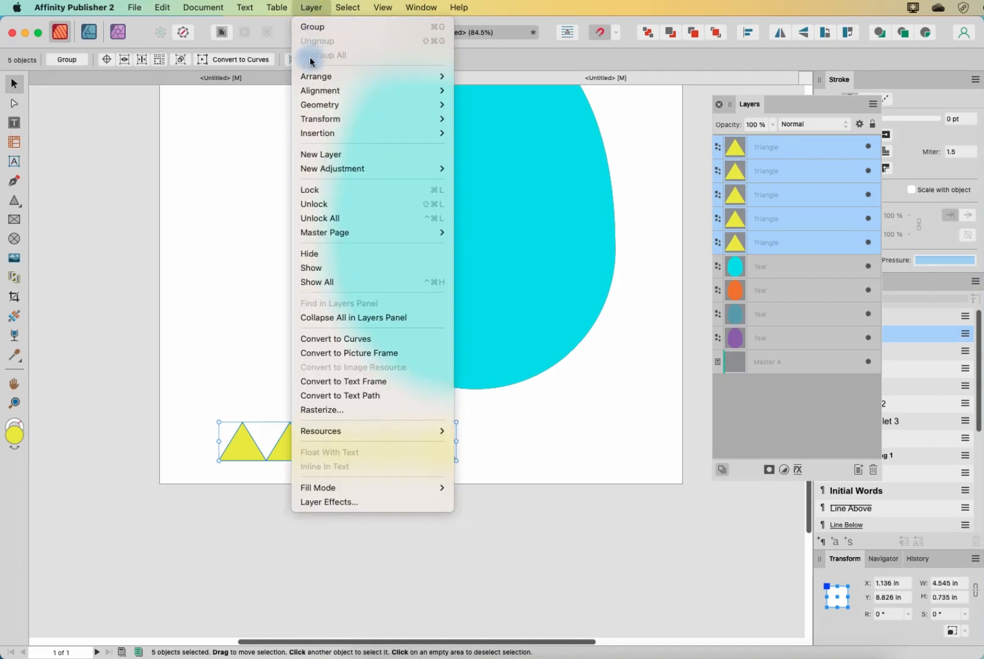
pyautogui.moveTo(319, 104)
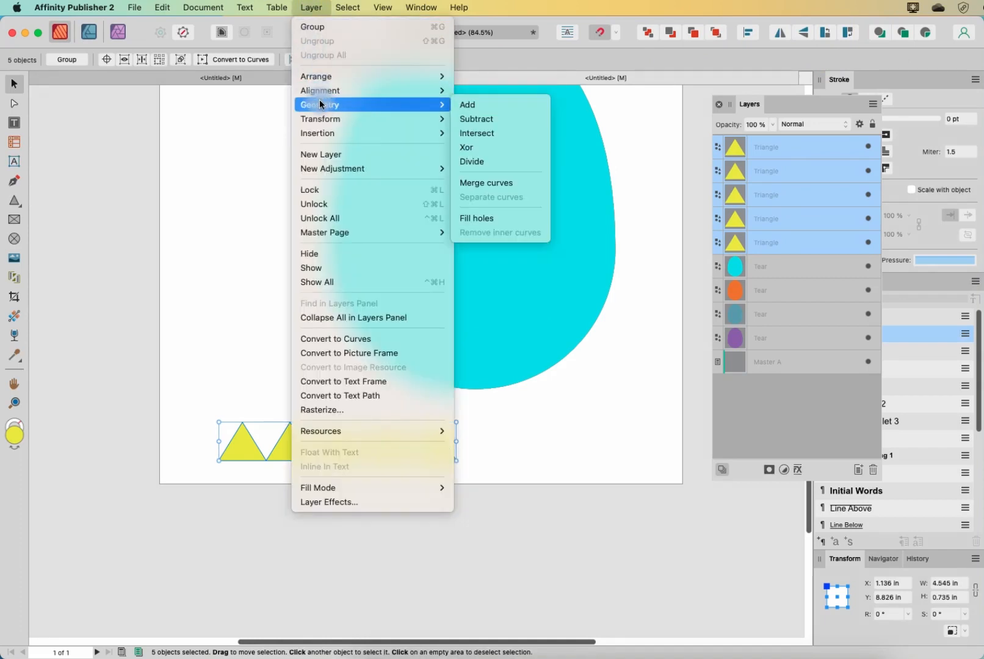
pyautogui.click(484, 107)
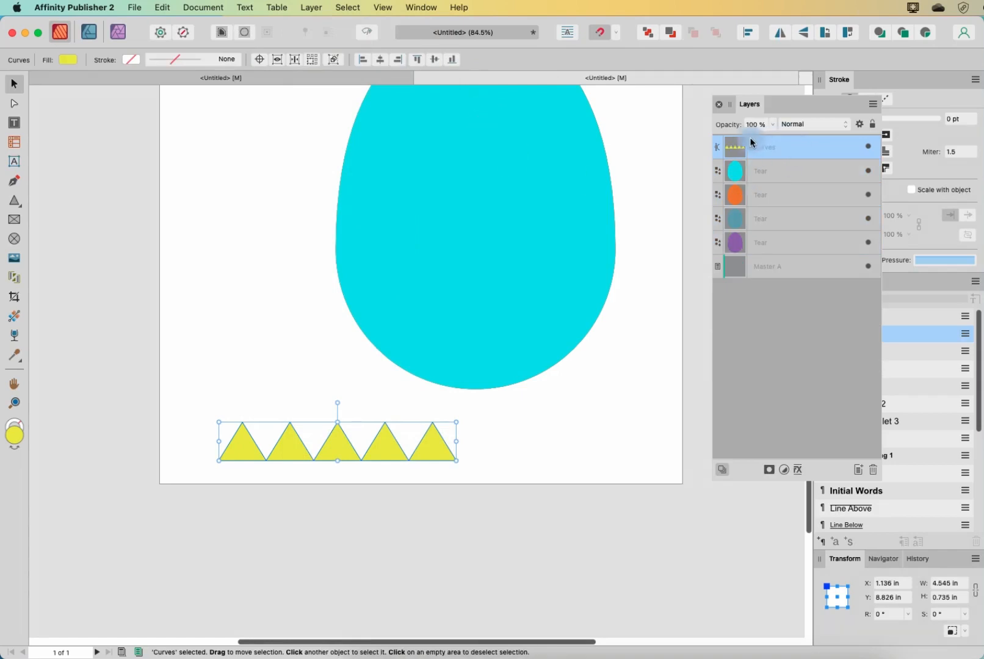
# Step: Position a copy of the triangle row across the middle of the cyan egg and stretch it to the egg's full width, about 5.35 in
pyautogui.moveTo(329, 454)
pyautogui.mouseDown()
pyautogui.moveTo(399, 444)
pyautogui.moveTo(335, 449)
pyautogui.mouseUp()
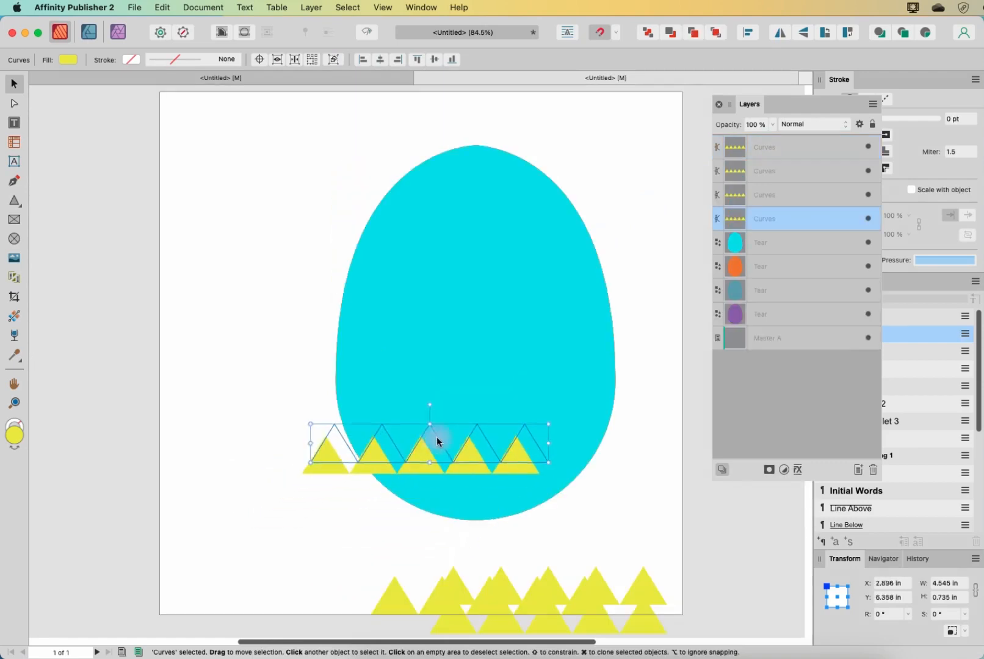
pyautogui.moveTo(437, 436); pyautogui.dragTo(450, 335)
pyautogui.moveTo(573, 333); pyautogui.dragTo(615, 333)
pyautogui.moveTo(476, 314); pyautogui.dragTo(477, 361)
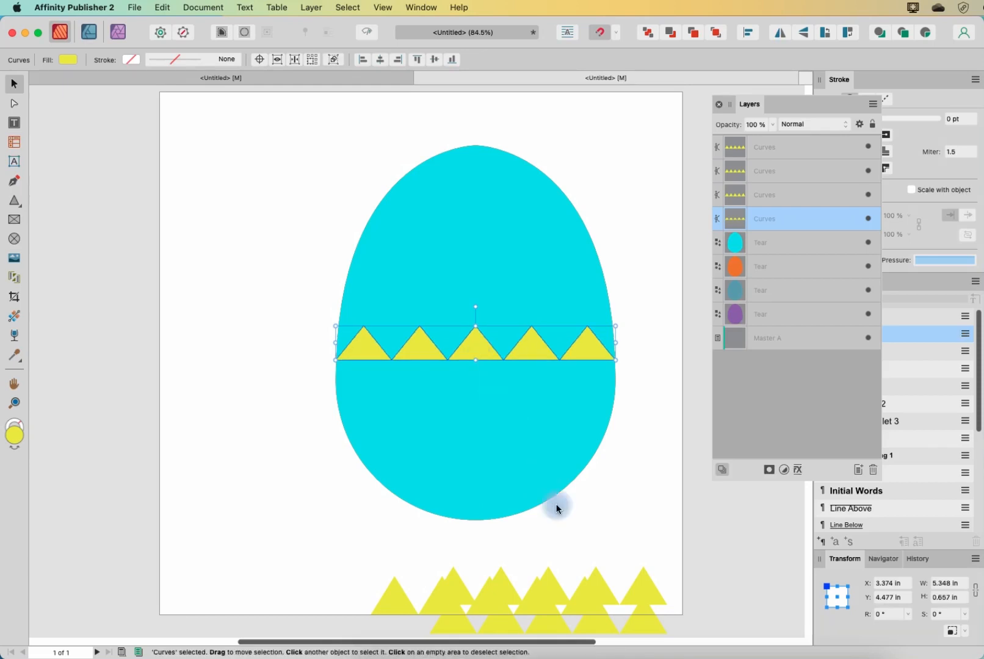
# Step: Delete the leftover narrower rows below the egg and place three pasted copies of the egg-width triangle row there
pyautogui.moveTo(359, 540); pyautogui.dragTo(741, 654)
pyautogui.press('Delete')
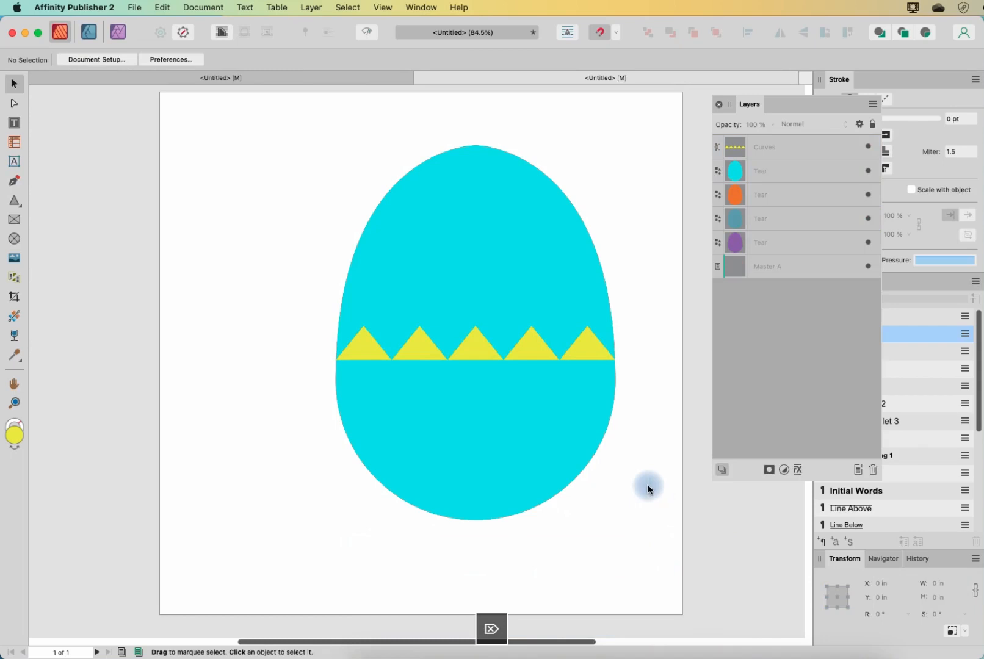
pyautogui.click(489, 357)
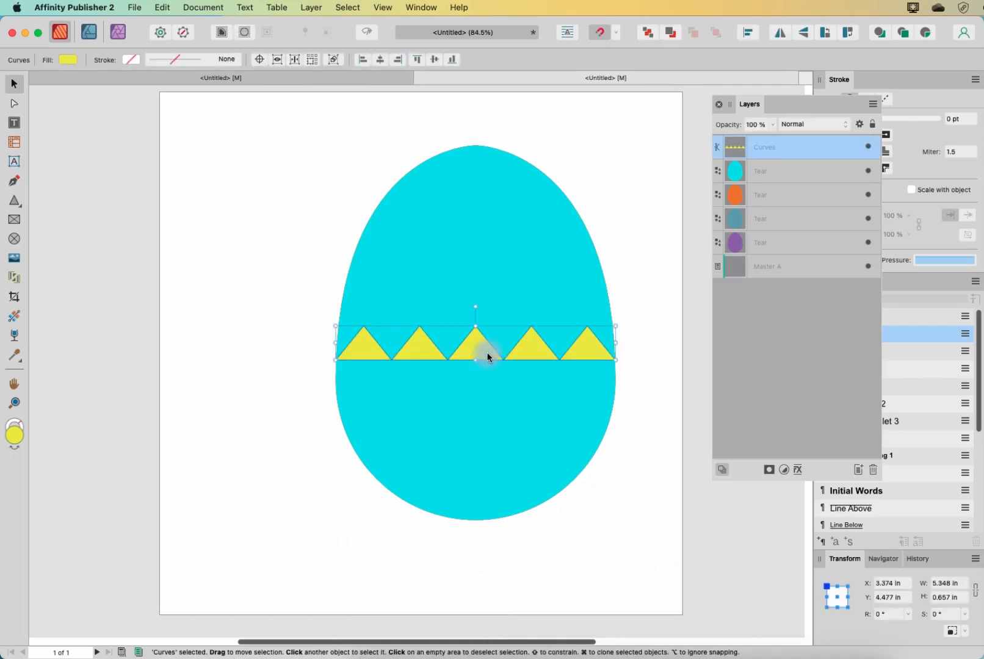
pyautogui.press('super+v')
pyautogui.moveTo(476, 352); pyautogui.dragTo(450, 570)
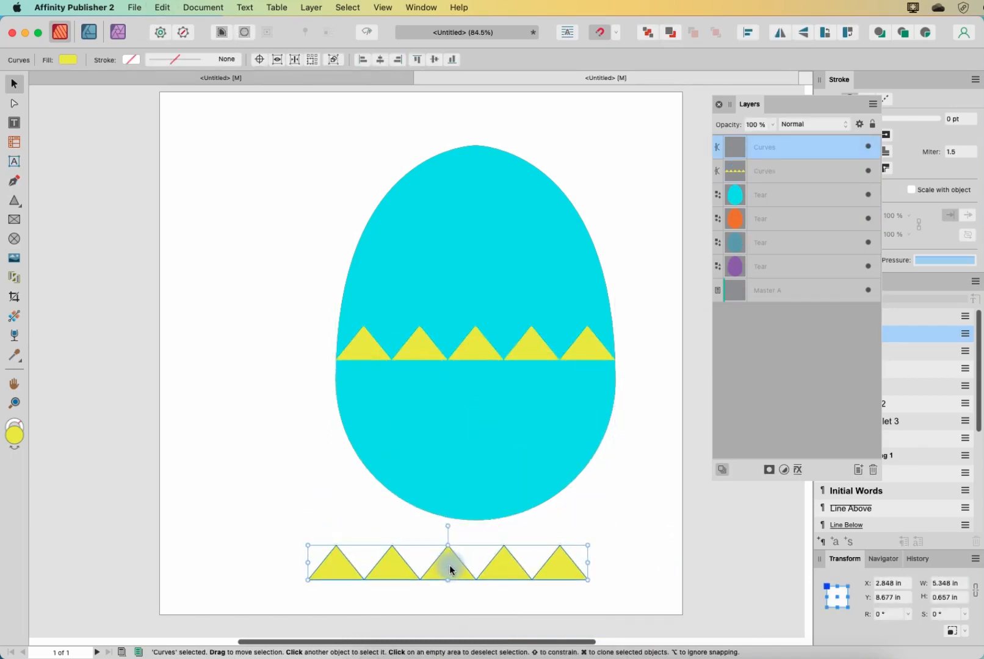
pyautogui.press('super+v')
pyautogui.moveTo(473, 345); pyautogui.dragTo(531, 596)
pyautogui.press('super+v')
pyautogui.moveTo(477, 351); pyautogui.dragTo(528, 574)
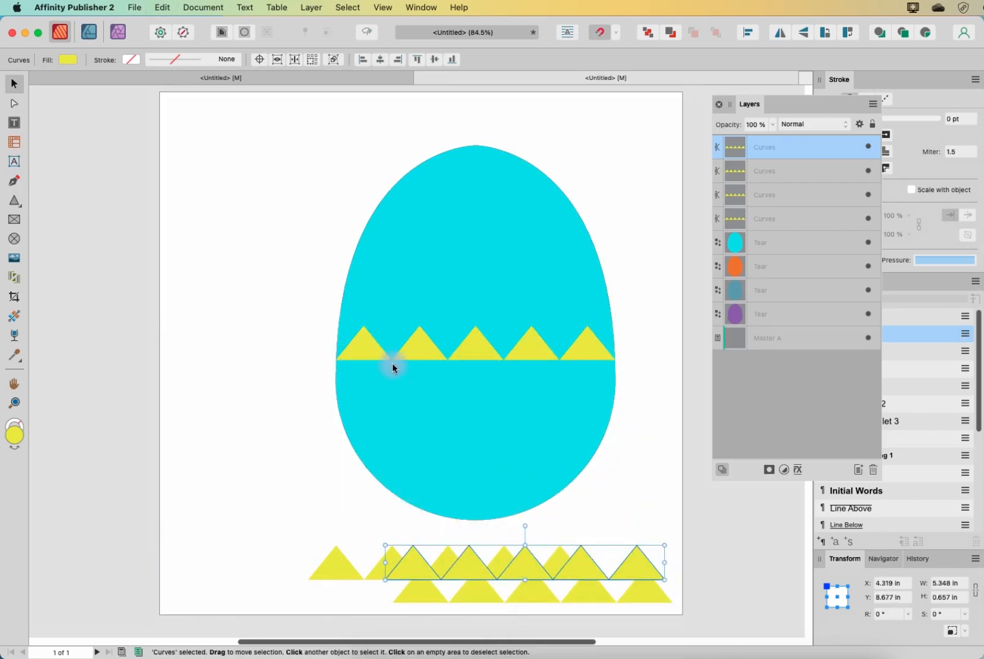
# Step: Divide the cyan egg with the triangle row that crosses it using the Geometry Divide operation
pyautogui.click(374, 356)
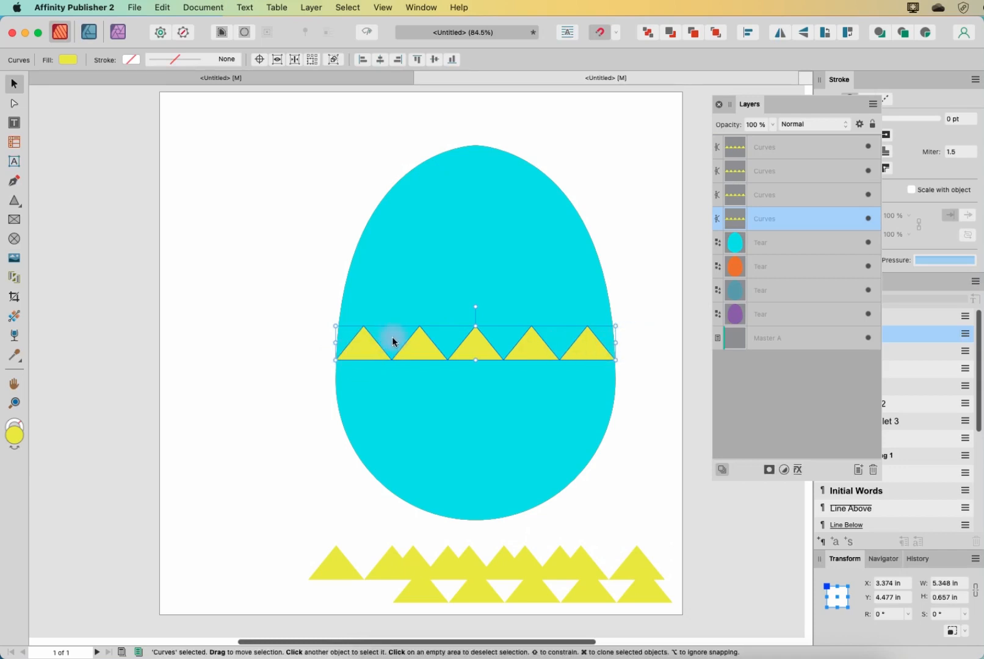
pyautogui.click(277, 59)
pyautogui.moveTo(335, 343); pyautogui.dragTo(331, 341)
pyautogui.moveTo(617, 344); pyautogui.dragTo(612, 346)
pyautogui.keyDown('shift'); pyautogui.click(465, 239); pyautogui.keyUp('shift')
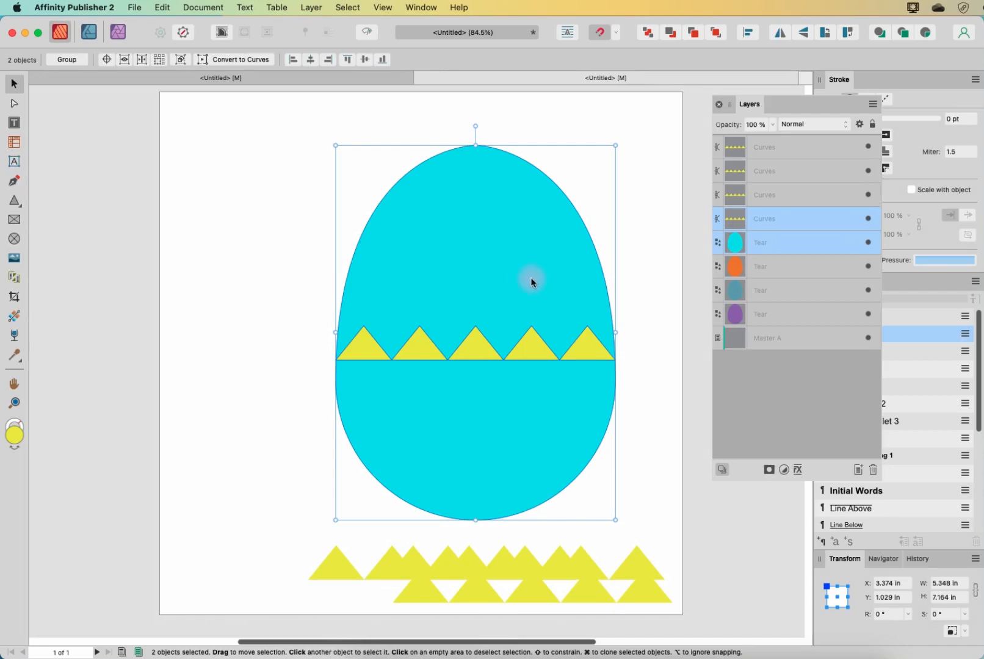
pyautogui.click(311, 7)
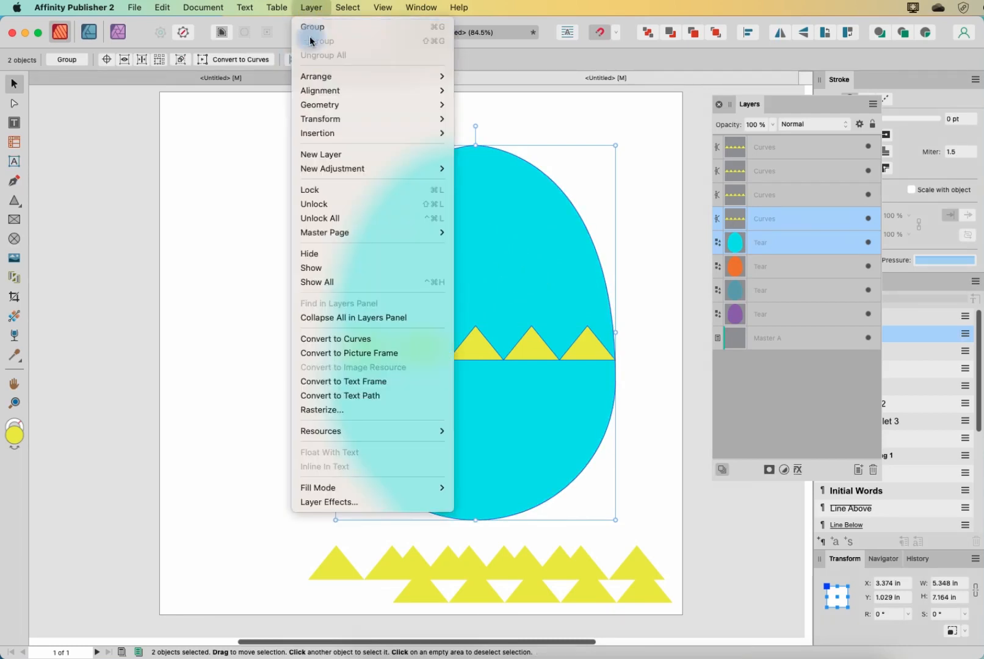
pyautogui.moveTo(349, 107)
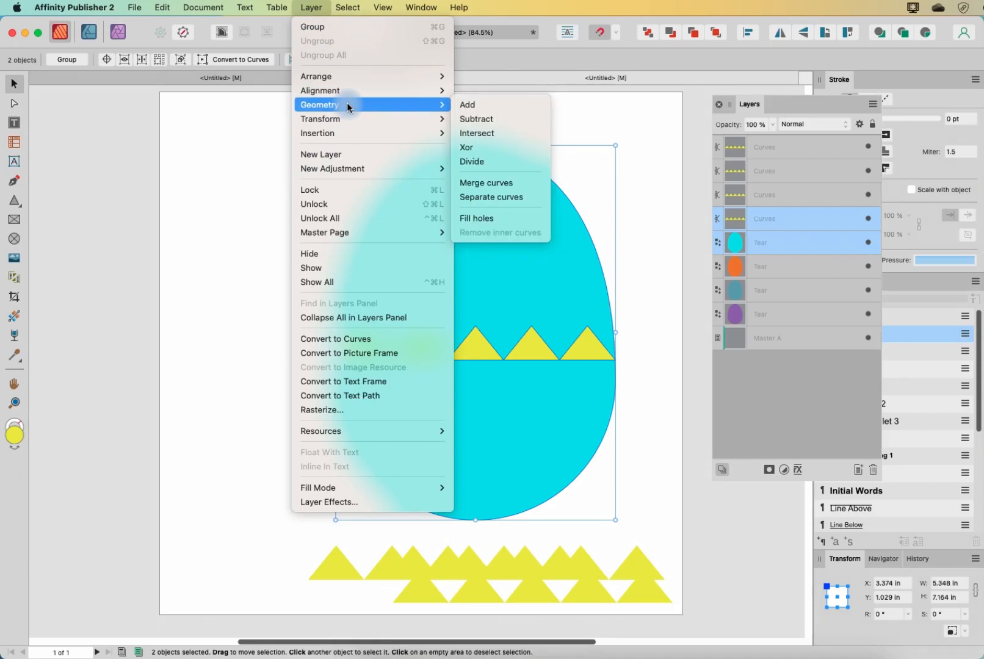
pyautogui.click(462, 163)
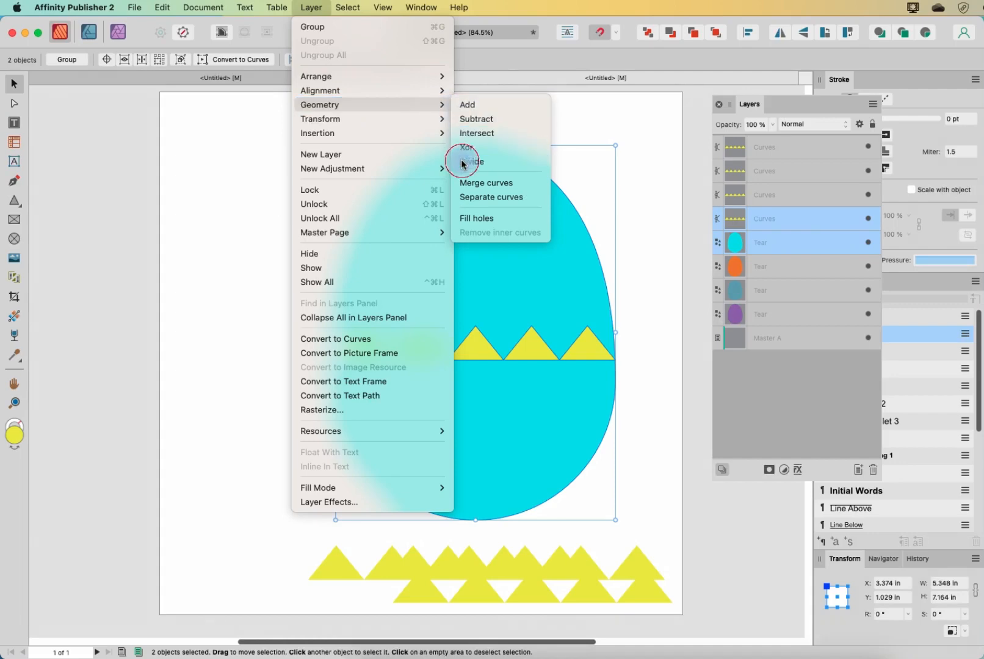
# Step: Delete the cyan piece below the triangle row and all the yellow triangle pieces on the egg
pyautogui.moveTo(481, 426); pyautogui.dragTo(138, 452)
pyautogui.click(479, 424)
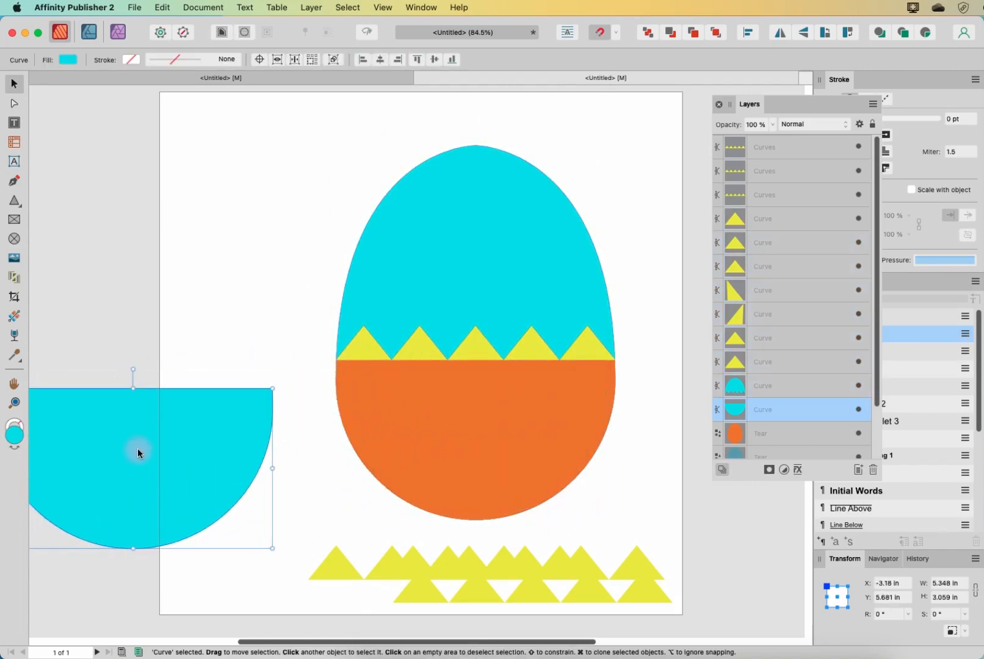
pyautogui.press('Delete')
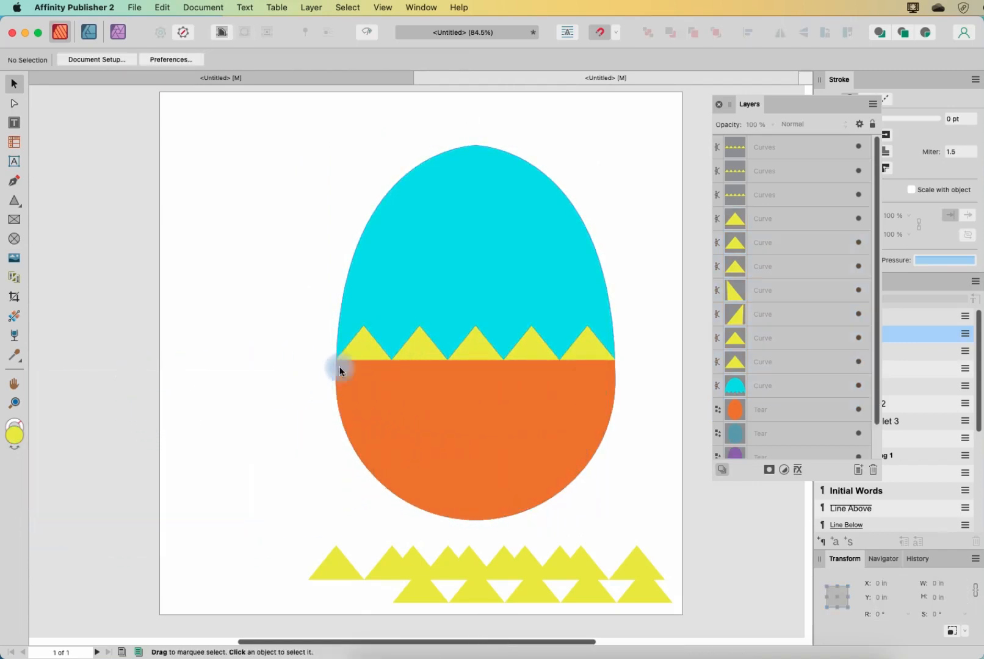
pyautogui.click(364, 350)
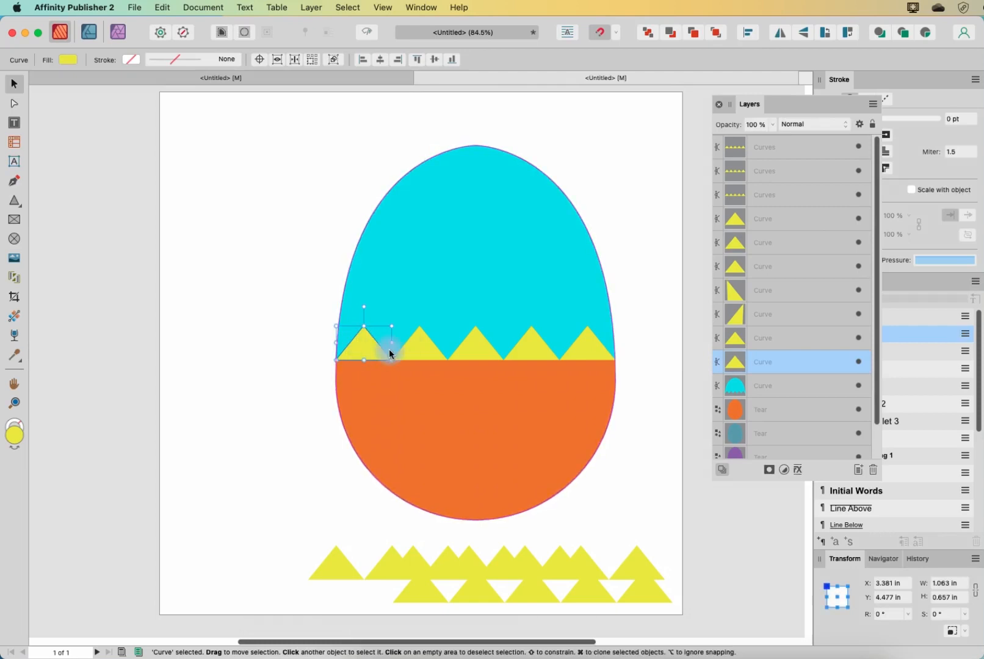
pyautogui.click(235, 303)
pyautogui.moveTo(260, 305); pyautogui.dragTo(665, 408)
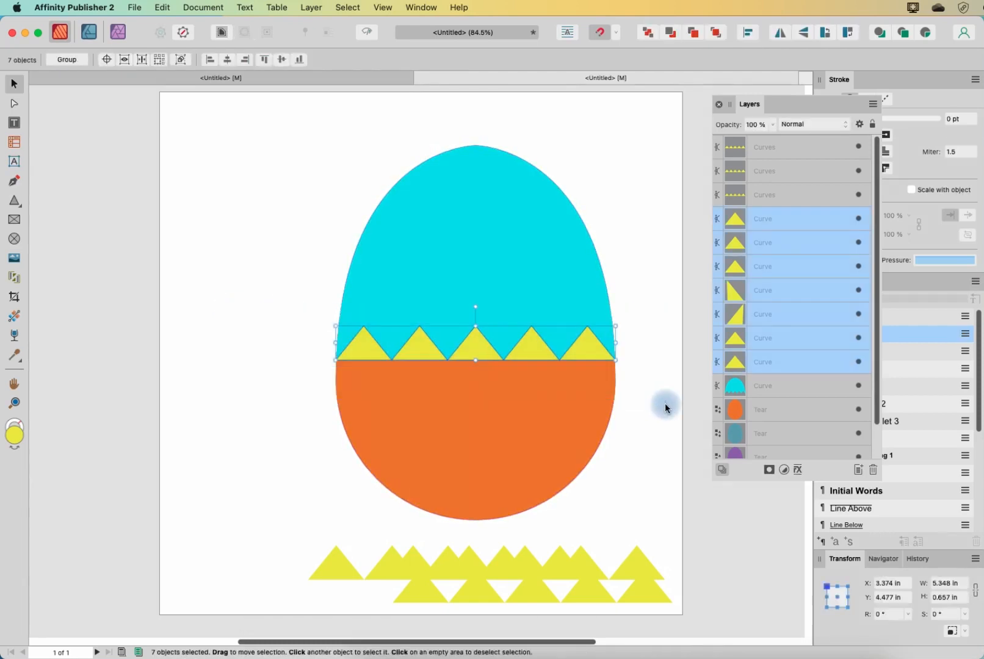
pyautogui.press('Delete')
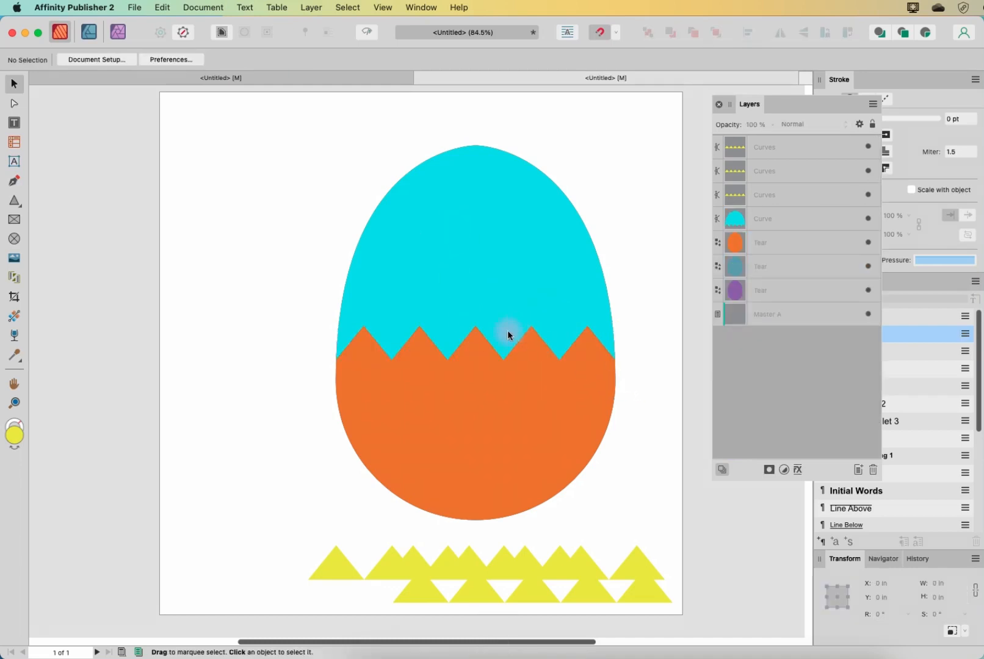
# Step: Place a spare triangle row across the orange egg at Y 5 in, aligned to its sides, and divide the orange egg with it
pyautogui.moveTo(483, 594); pyautogui.dragTo(431, 381)
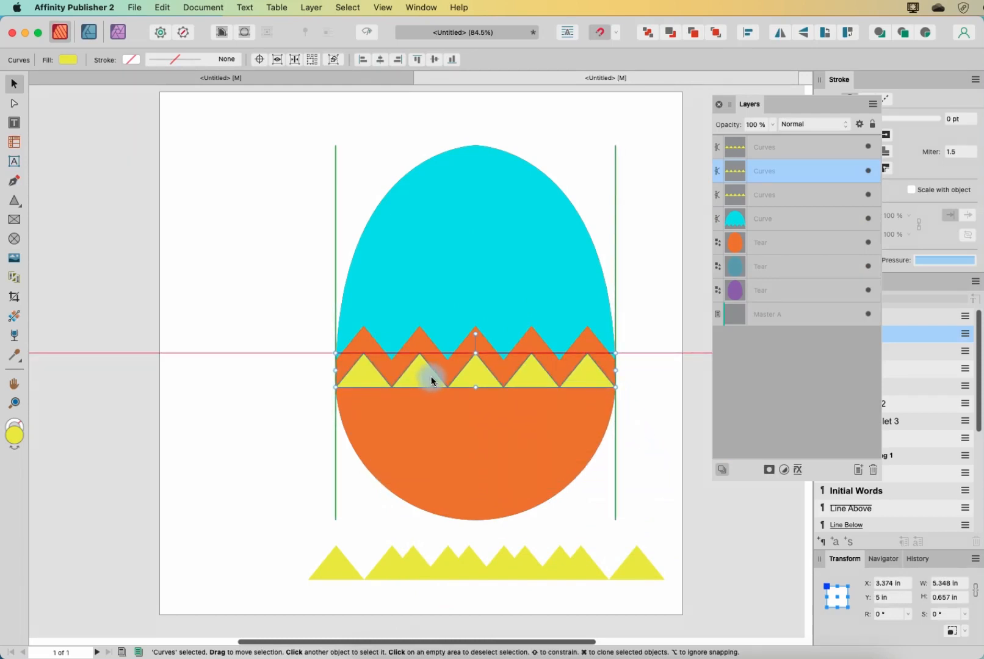
pyautogui.moveTo(432, 381); pyautogui.dragTo(431, 381)
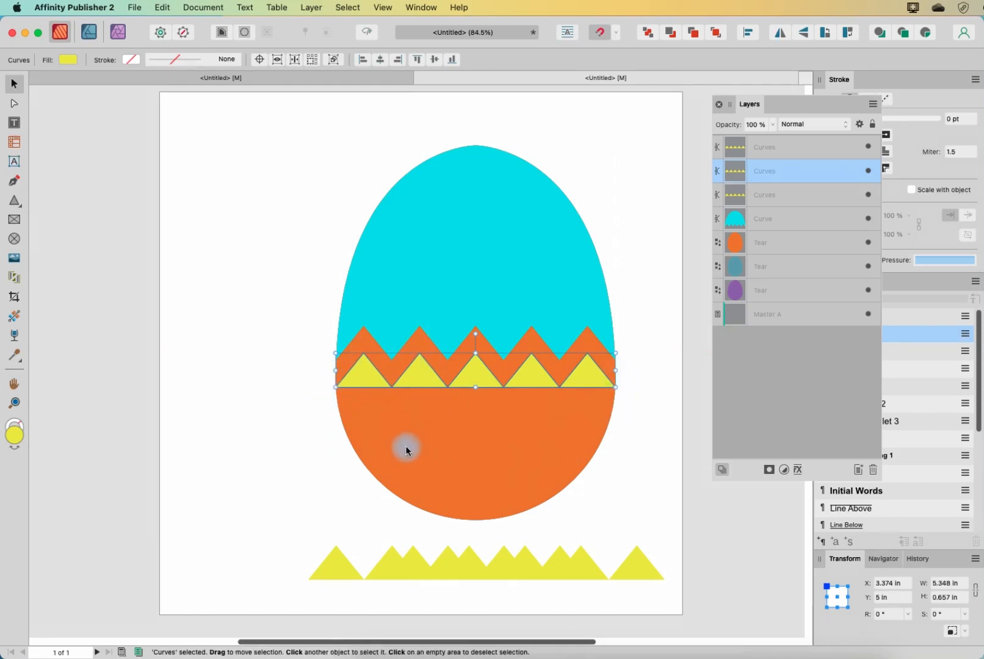
pyautogui.keyDown('shift'); pyautogui.click(448, 420); pyautogui.keyUp('shift')
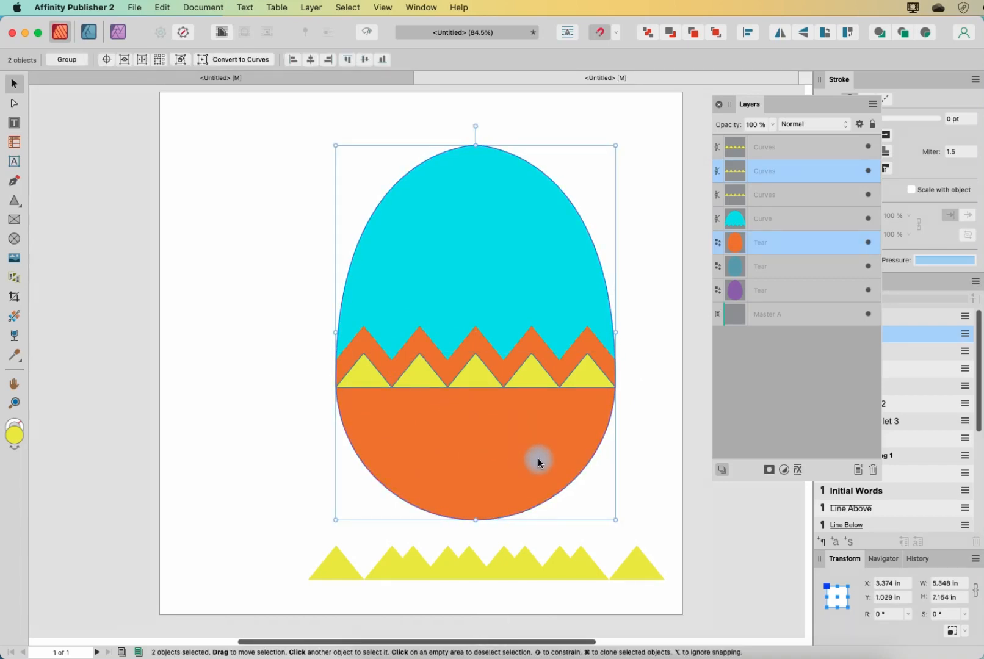
pyautogui.click(313, 7)
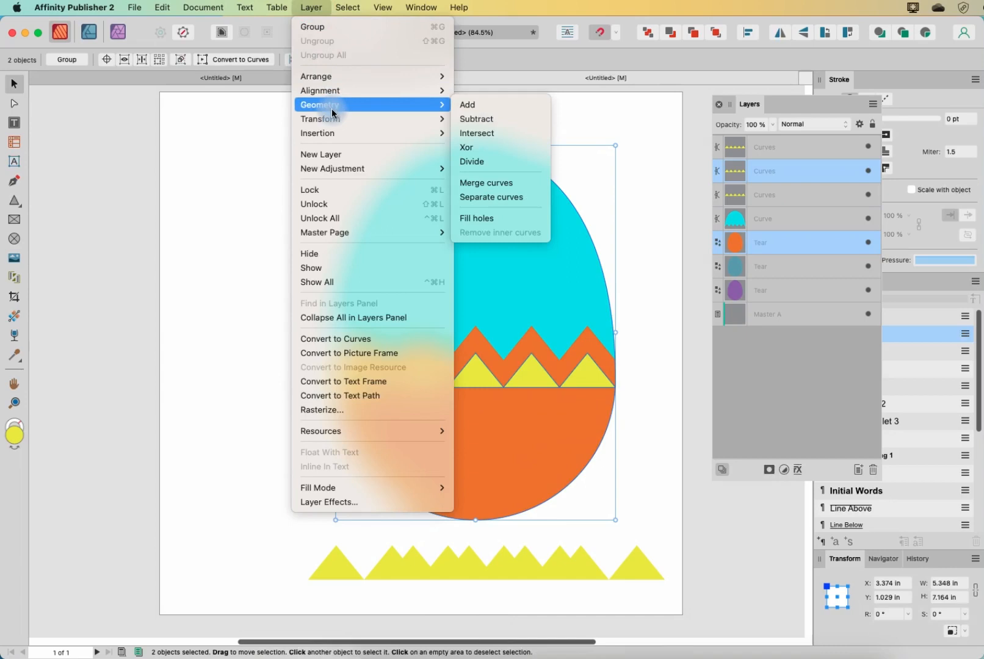
pyautogui.click(480, 162)
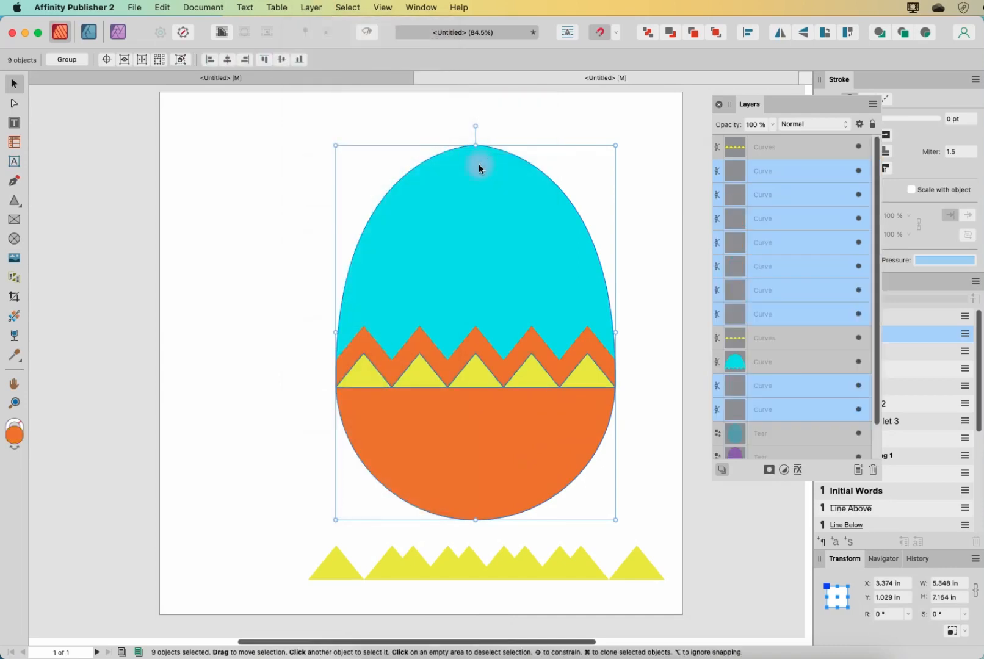
# Step: Remove the orange piece below the triangle row and the yellow triangle pieces to leave an orange zigzag band
pyautogui.click(452, 476)
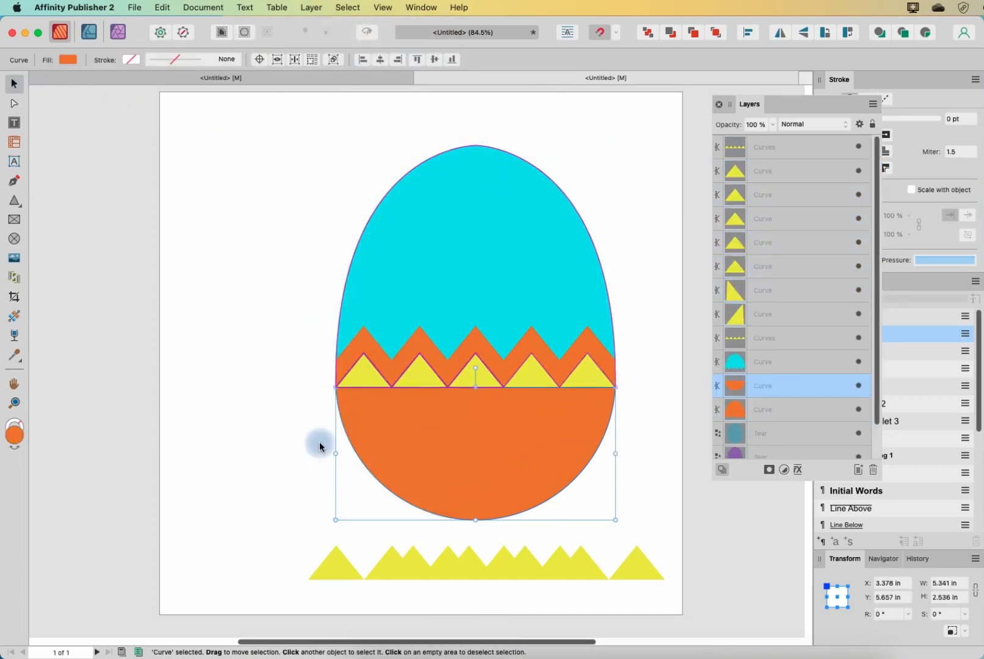
pyautogui.moveTo(482, 450); pyautogui.dragTo(195, 515)
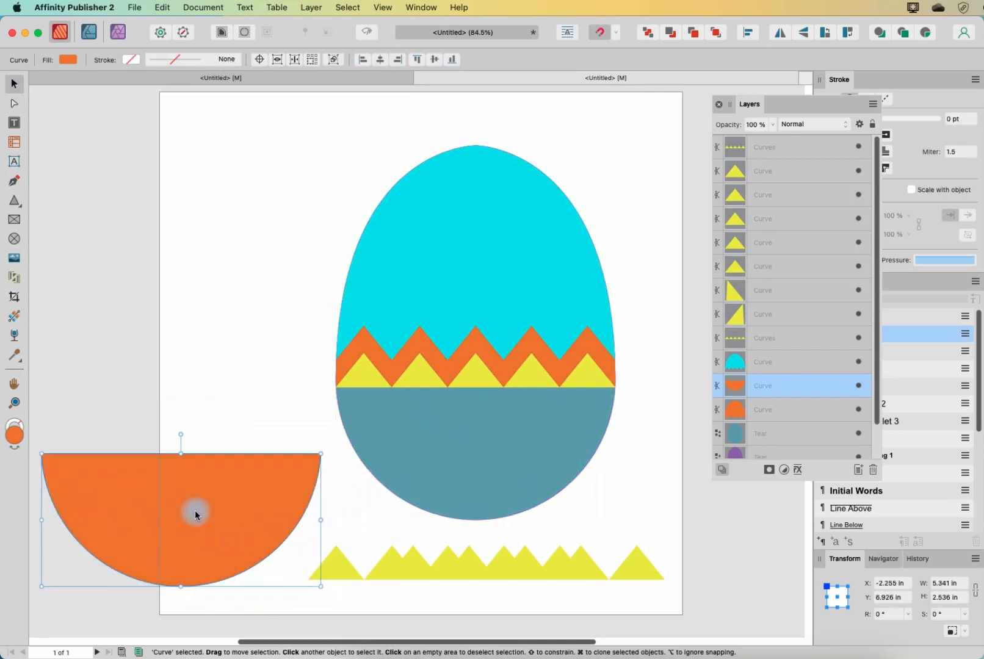
pyautogui.press('BackSpace')
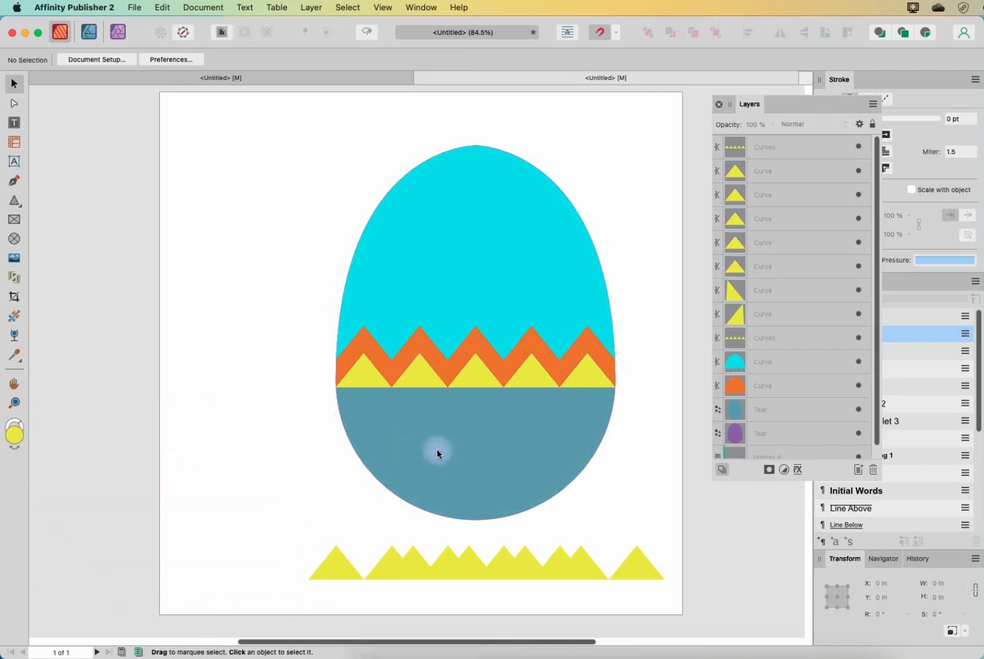
pyautogui.moveTo(312, 365); pyautogui.dragTo(277, 348)
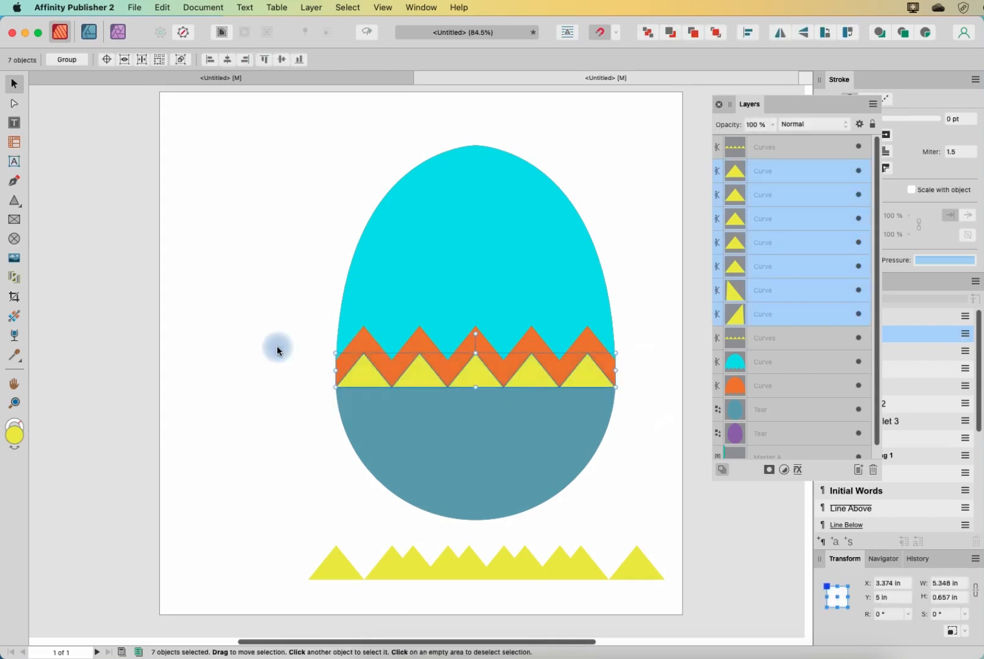
pyautogui.press('Delete')
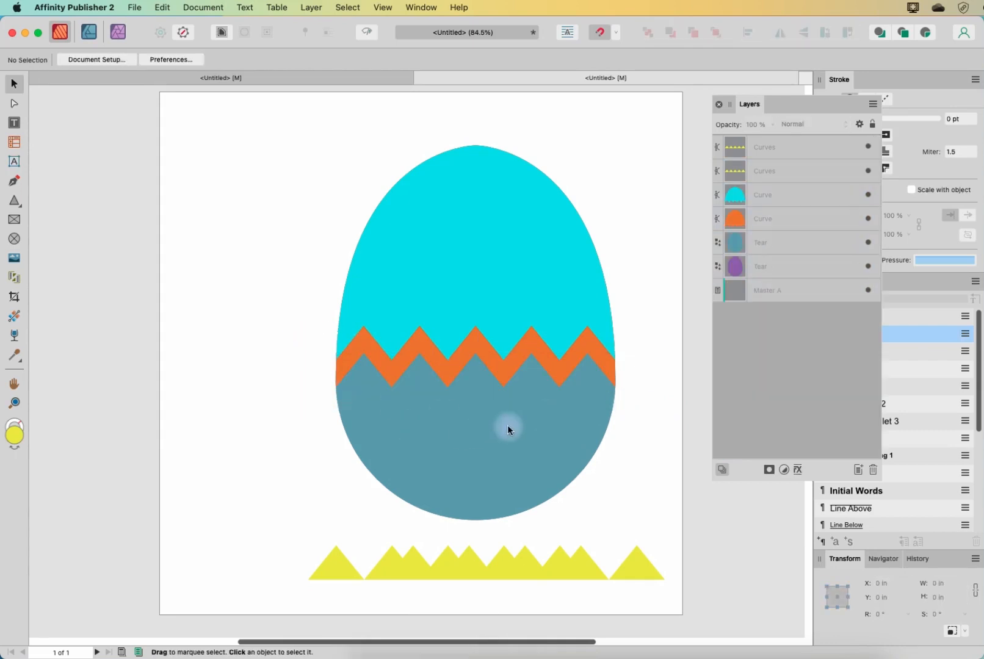
# Step: Place another triangle row across the blue-grey egg at about Y 5.5 in, aligned to its sides, and divide that egg with it
pyautogui.moveTo(572, 570); pyautogui.dragTo(519, 403)
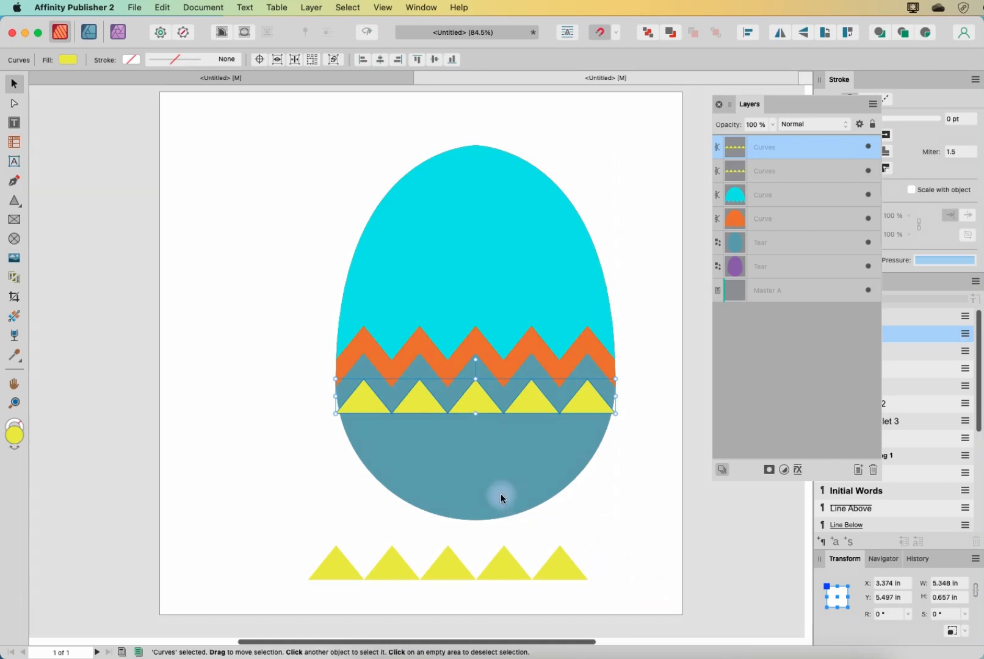
pyautogui.keyDown('shift'); pyautogui.click(488, 483); pyautogui.keyUp('shift')
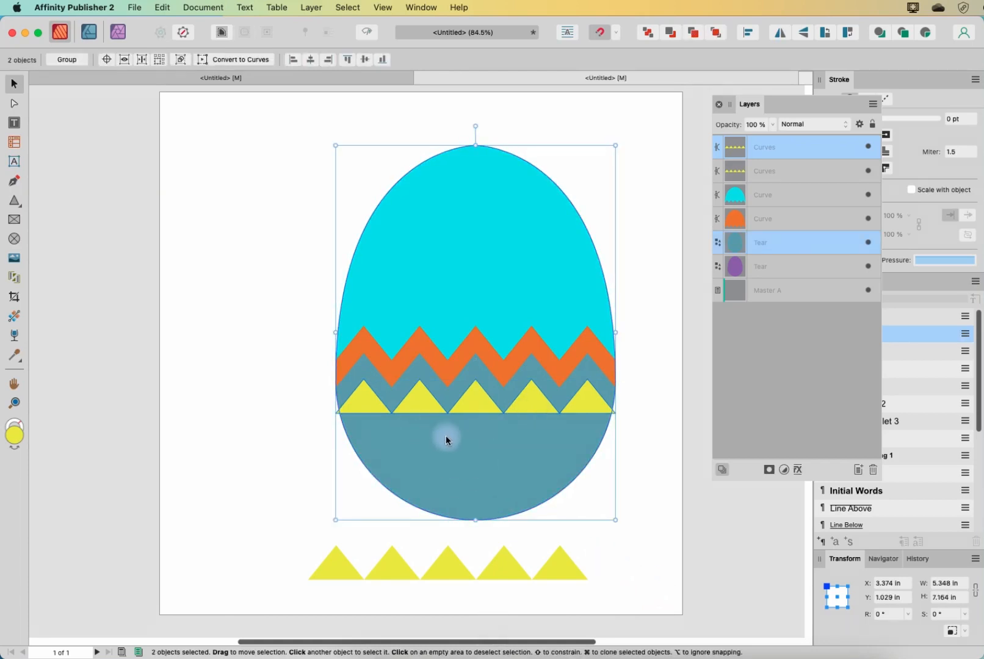
pyautogui.click(312, 7)
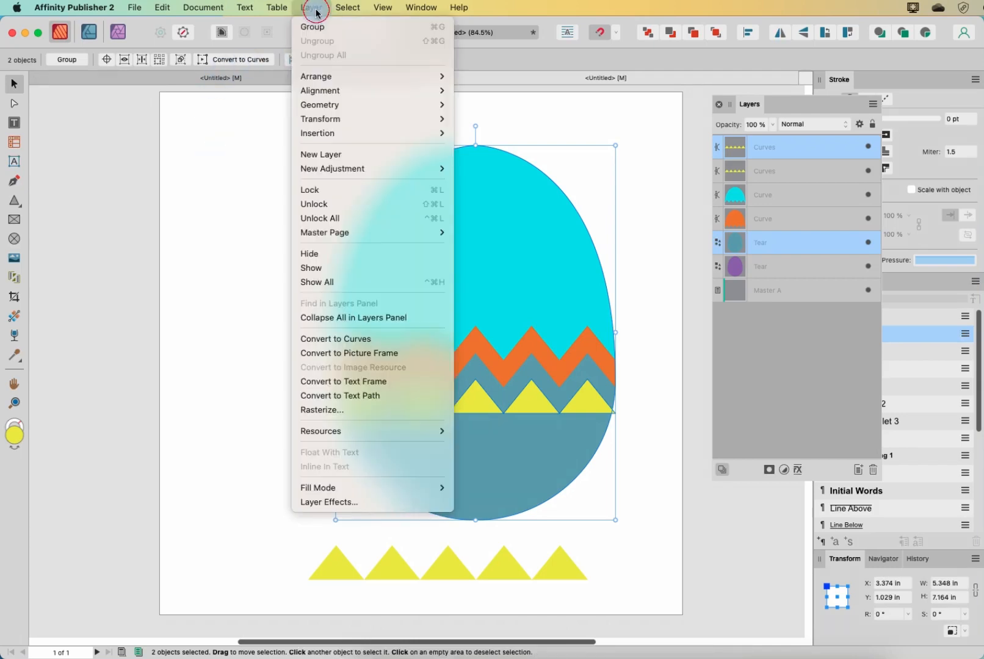
pyautogui.moveTo(335, 107)
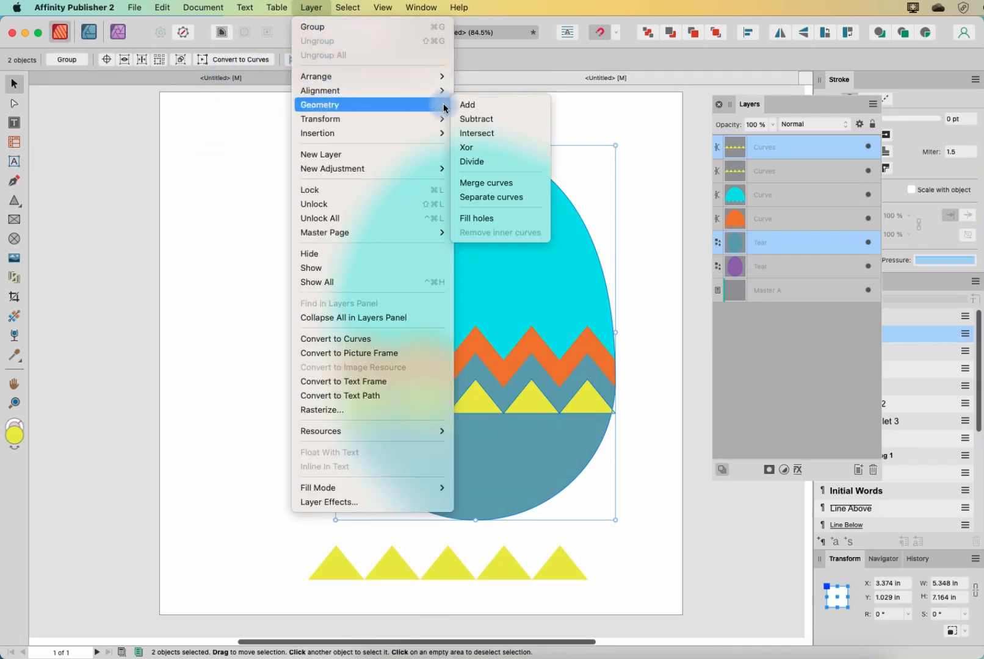
pyautogui.click(481, 164)
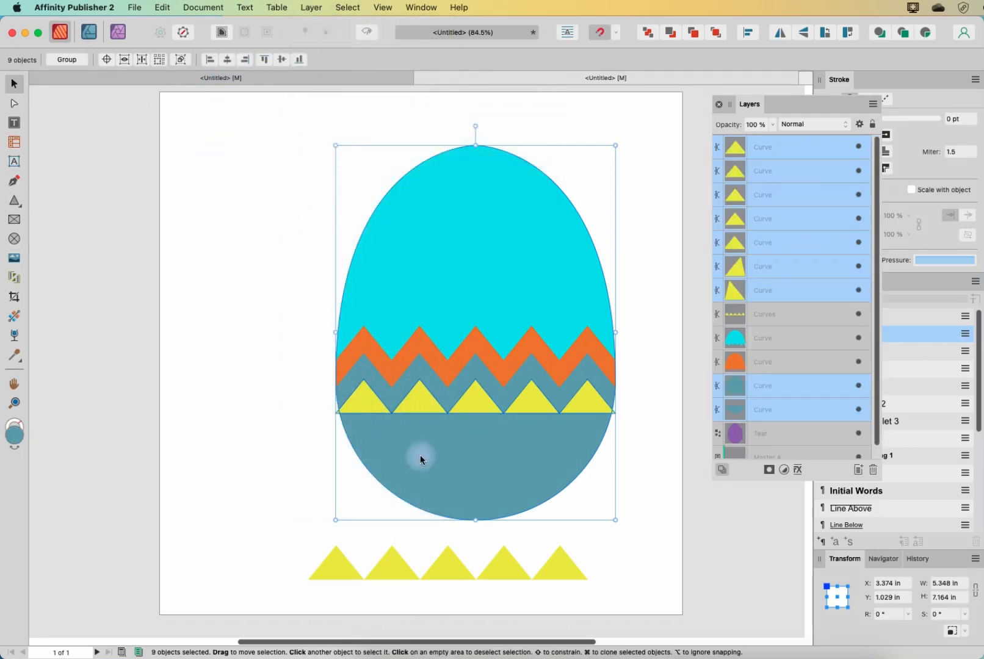
# Step: Delete the blue-grey piece below the triangle row, the yellow triangle pieces on the egg and the spare triangle row beneath it
pyautogui.click(430, 435)
pyautogui.moveTo(469, 442); pyautogui.dragTo(215, 403)
pyautogui.press('Delete')
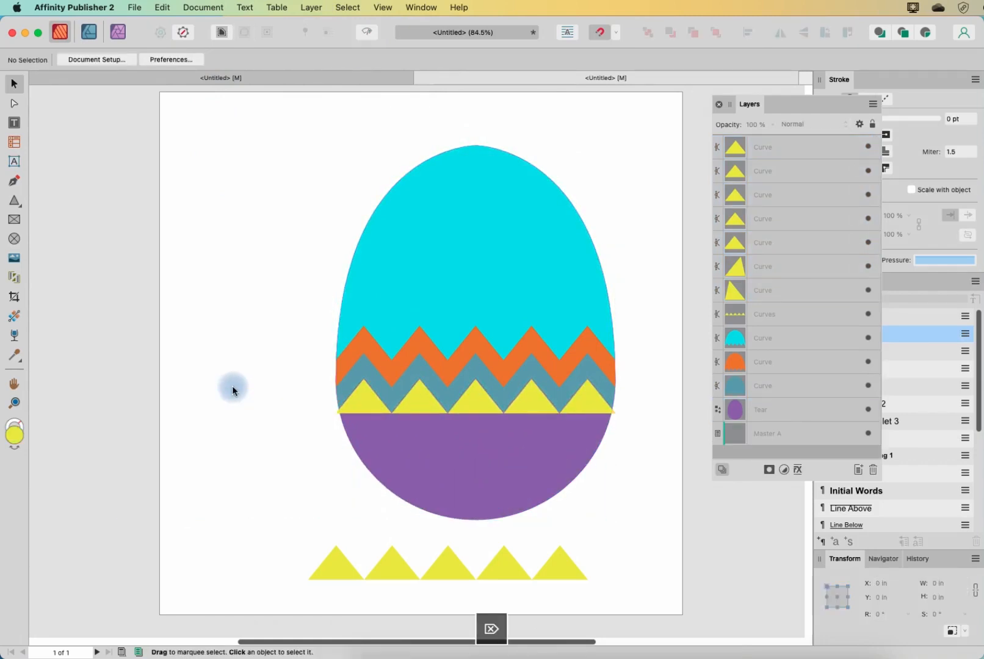
pyautogui.moveTo(300, 369); pyautogui.dragTo(642, 456)
pyautogui.press('Delete')
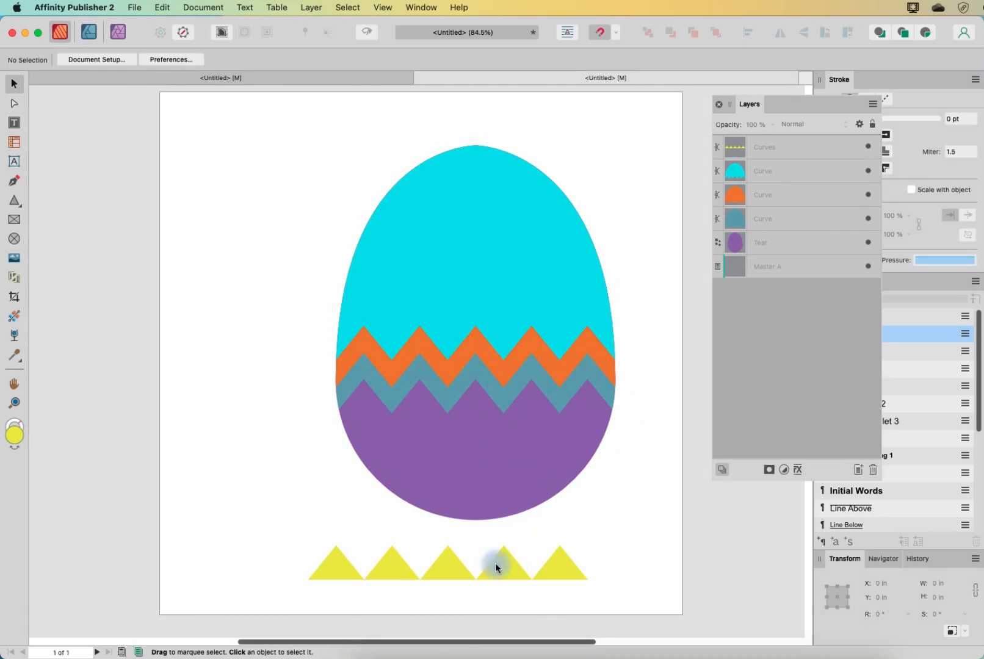
pyautogui.moveTo(250, 536); pyautogui.dragTo(601, 595)
pyautogui.press('Delete')
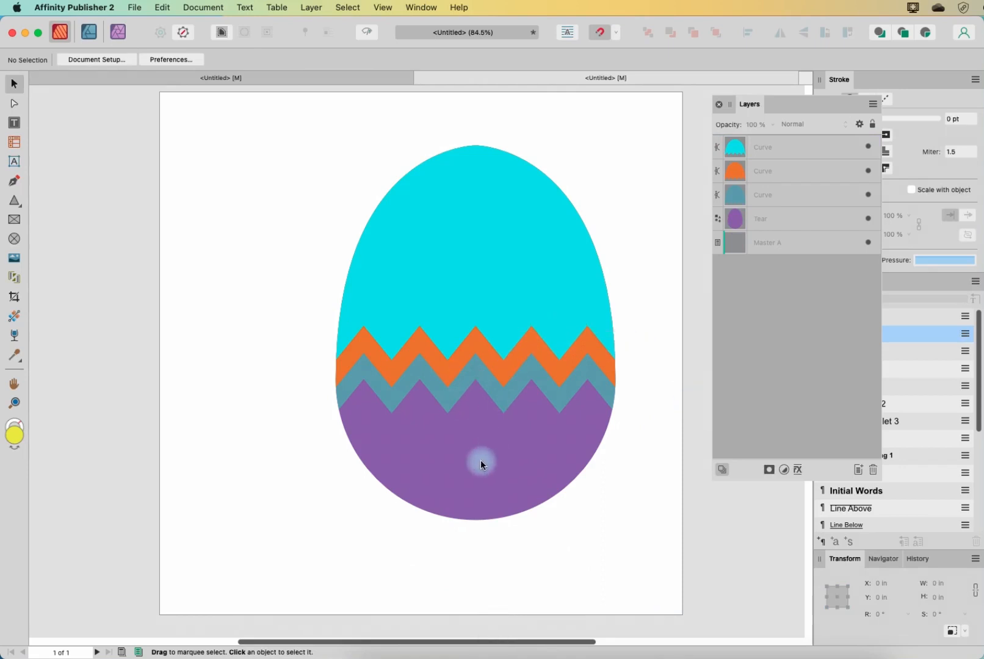
# Step: Fill the blue-grey zigzag band with the bitmap texture-1668079_1280.jpg and enlarge the texture so it covers the band without a seam
pyautogui.click(506, 455)
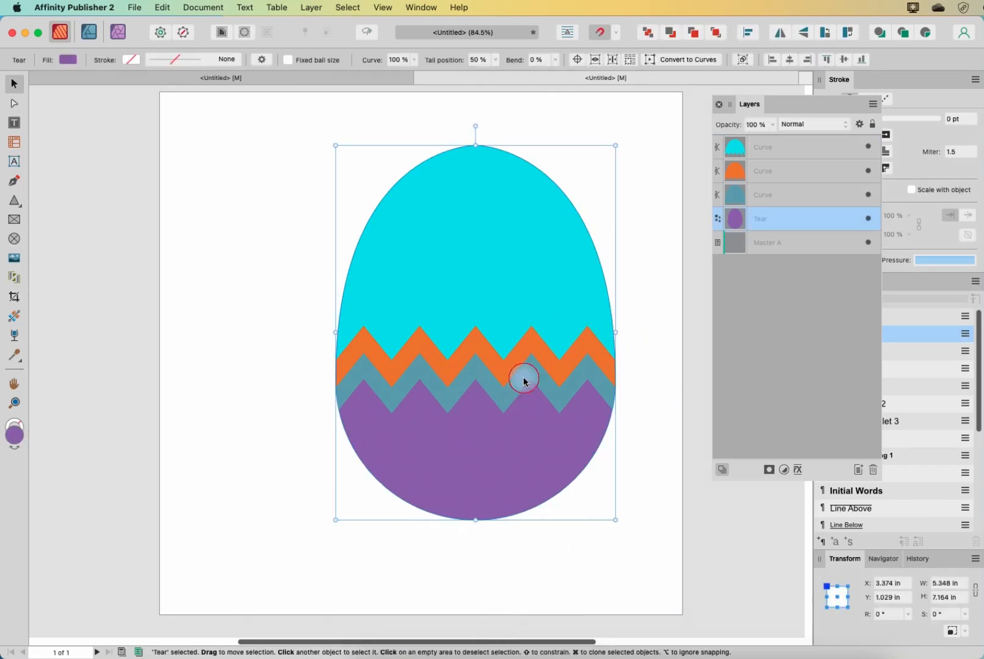
pyautogui.click(525, 381)
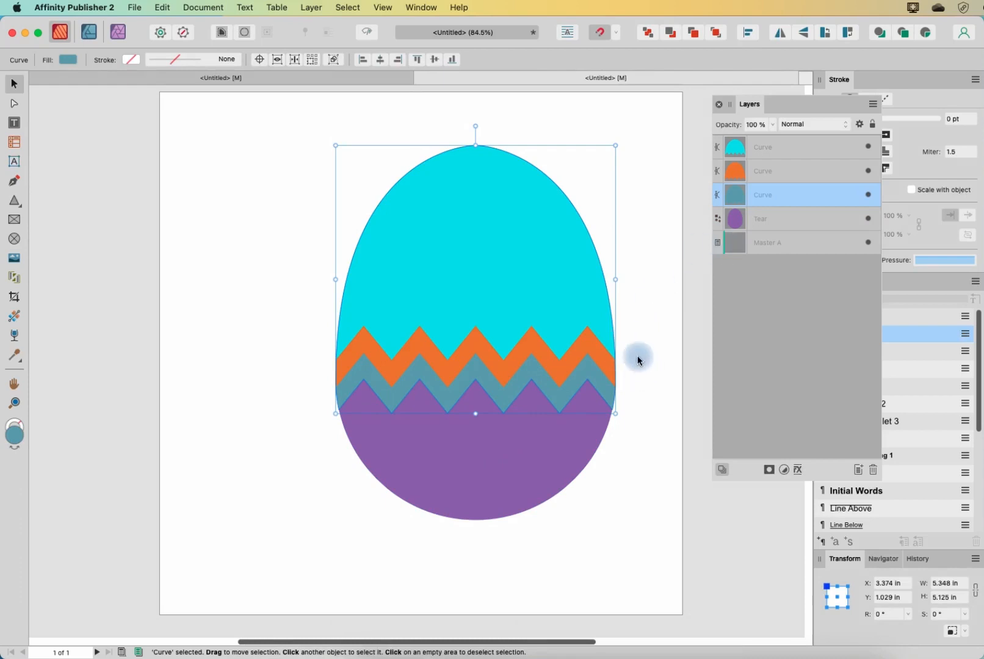
pyautogui.click(595, 386)
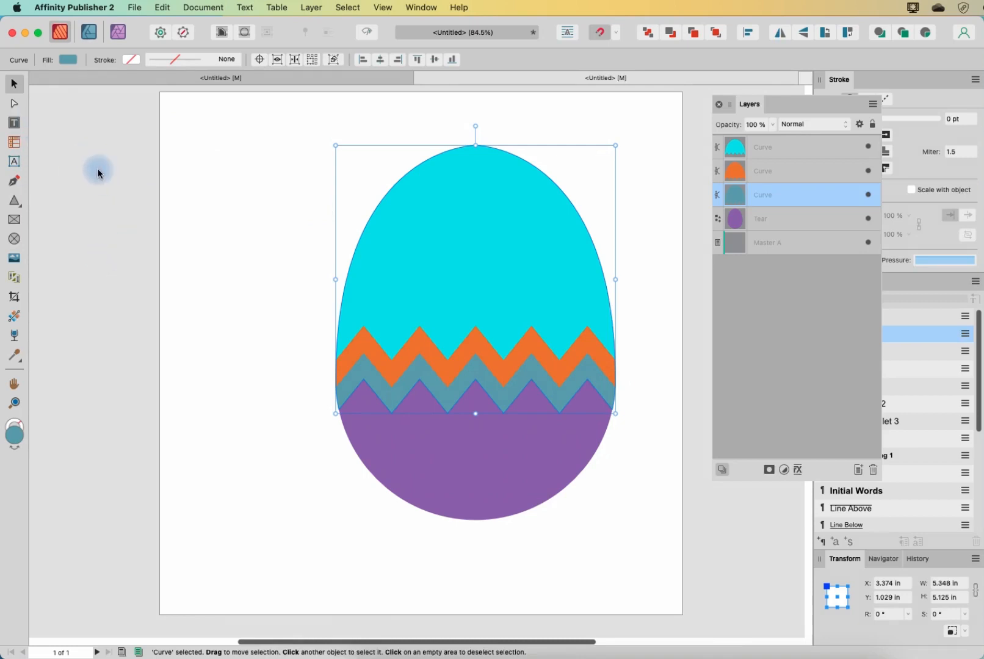
pyautogui.click(15, 318)
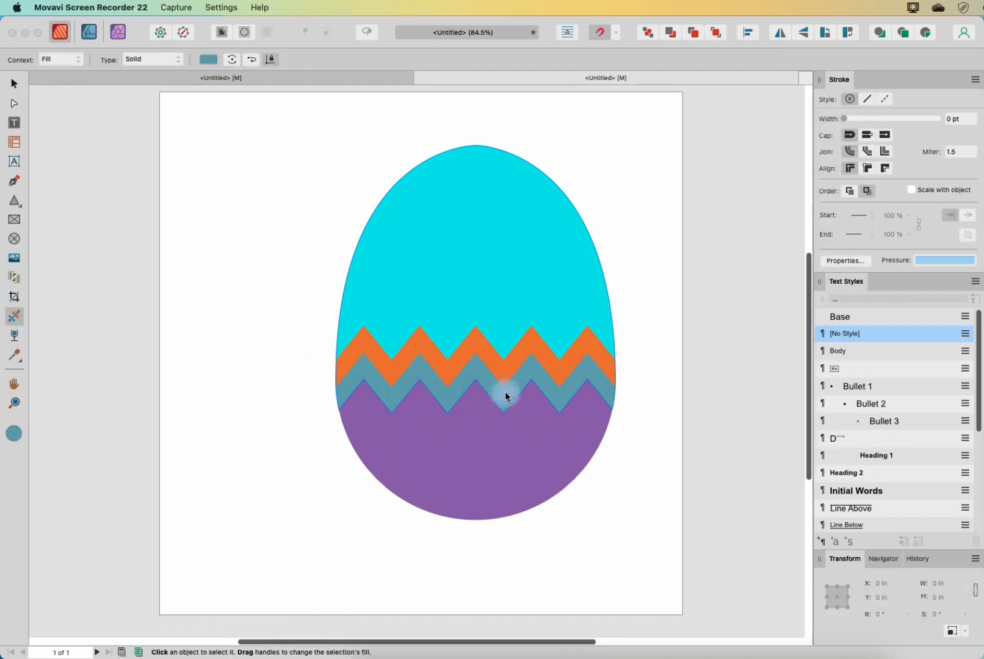
pyautogui.click(534, 386)
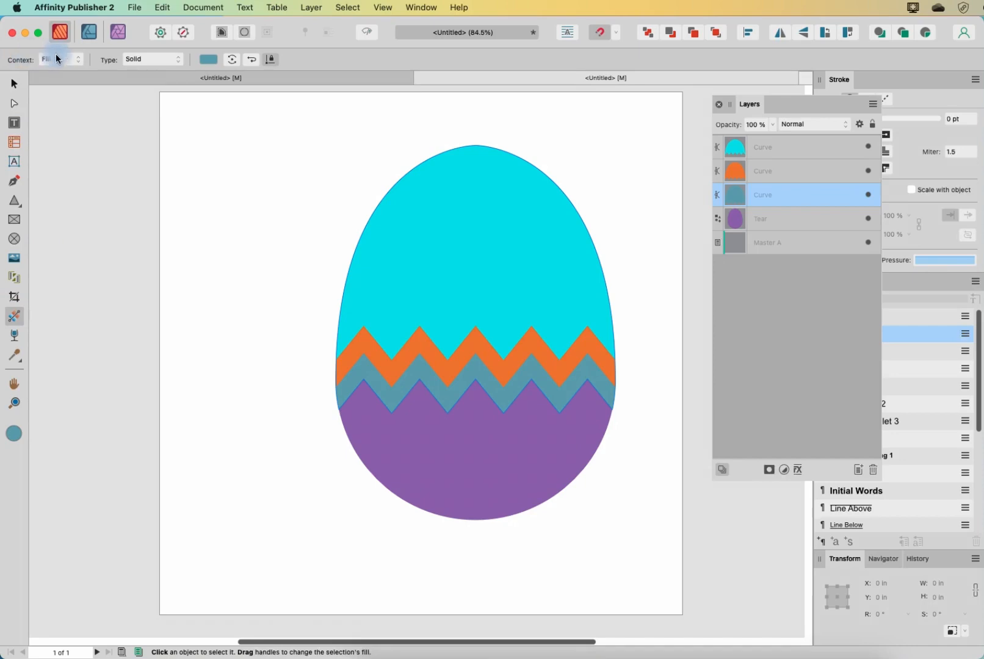
pyautogui.click(133, 60)
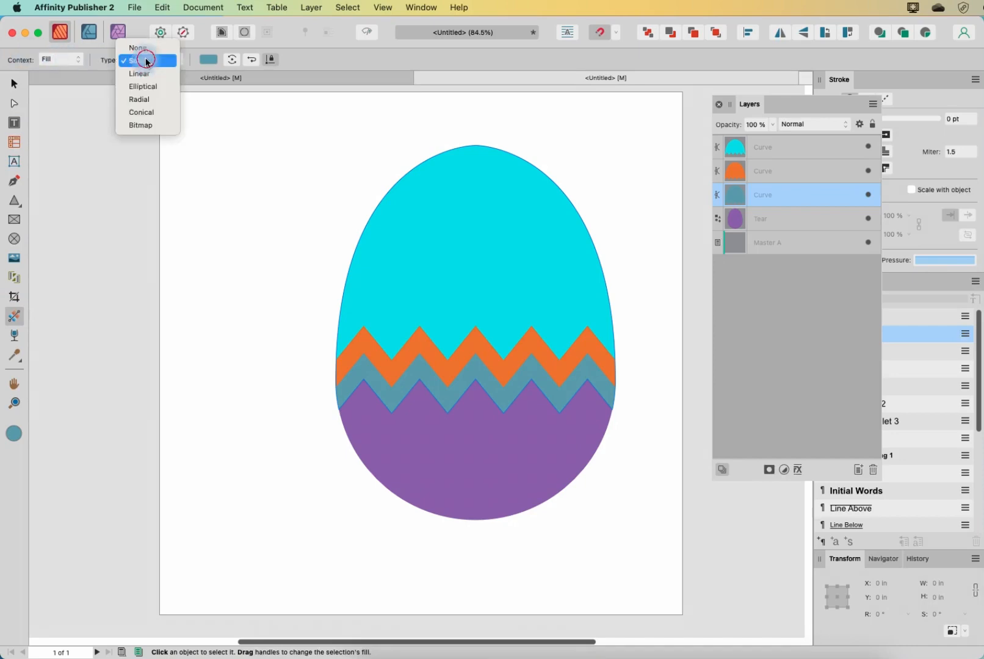
pyautogui.click(144, 127)
pyautogui.click(471, 230)
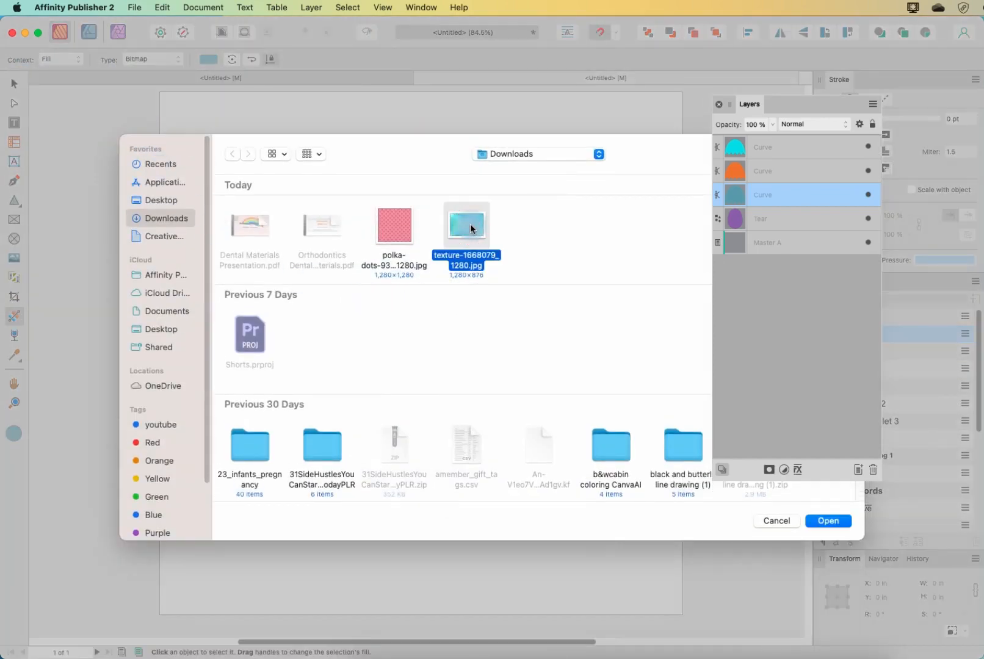
pyautogui.click(828, 520)
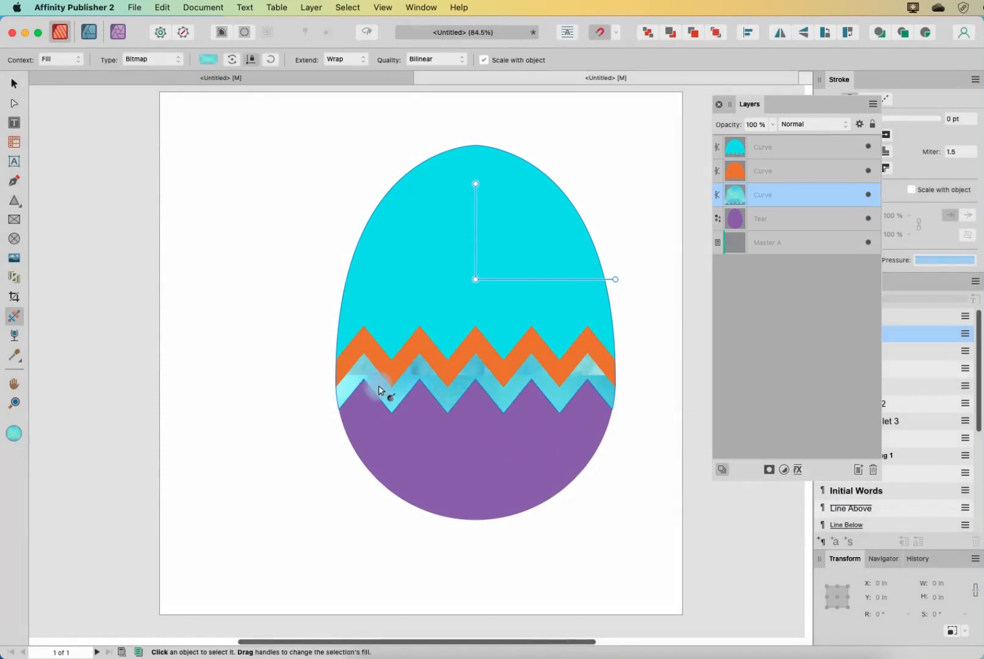
pyautogui.moveTo(614, 279); pyautogui.dragTo(676, 280)
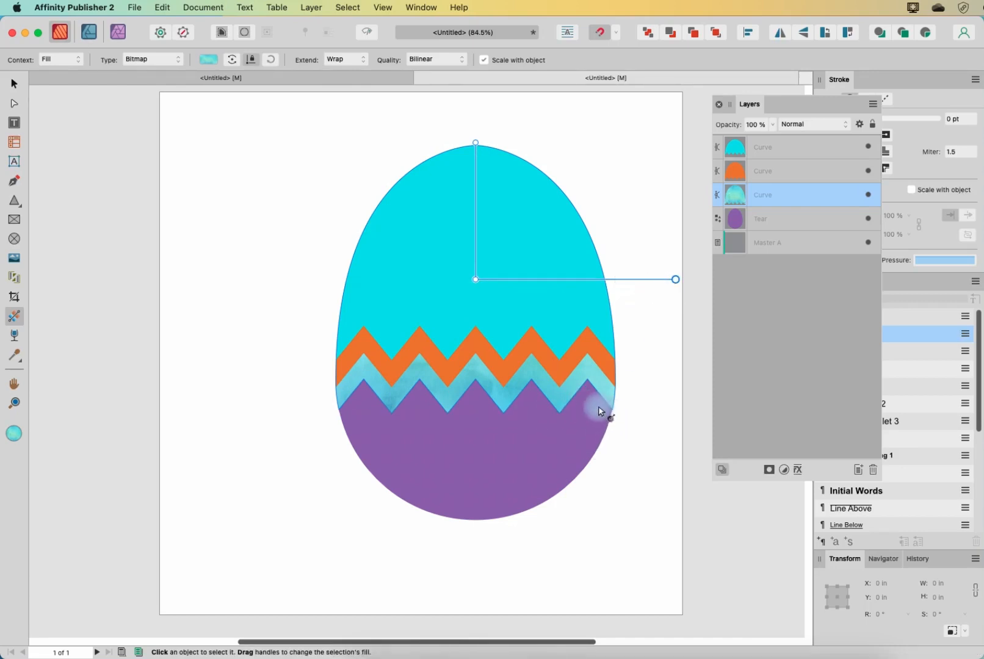
# Step: Fill the orange zigzag band with the polka-dots JPG as a bitmap, and scale the pattern down with a slight clockwise rotation
pyautogui.click(803, 171)
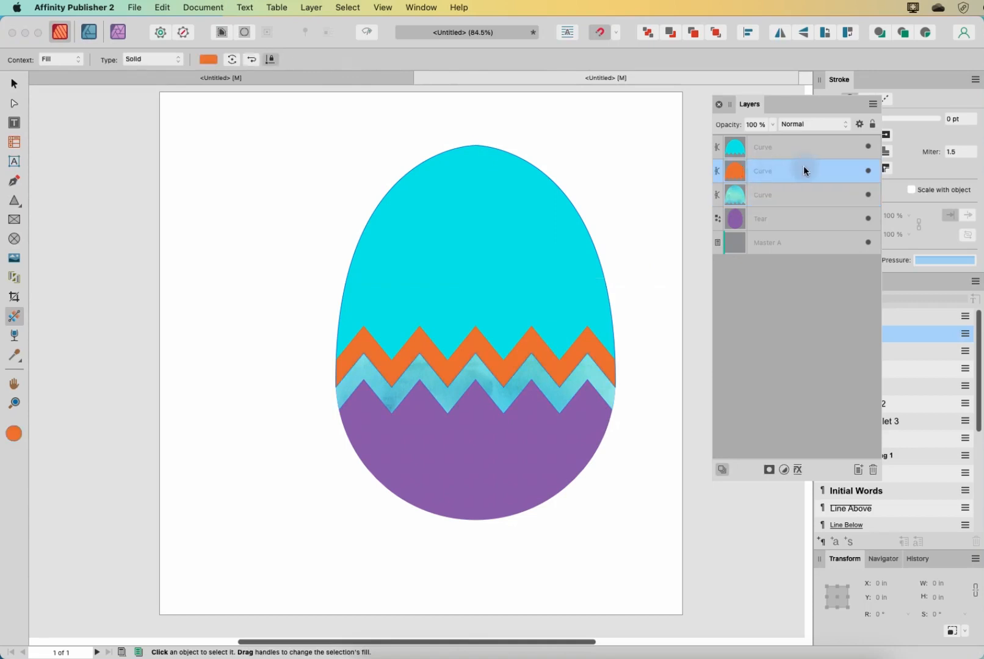
pyautogui.click(583, 347)
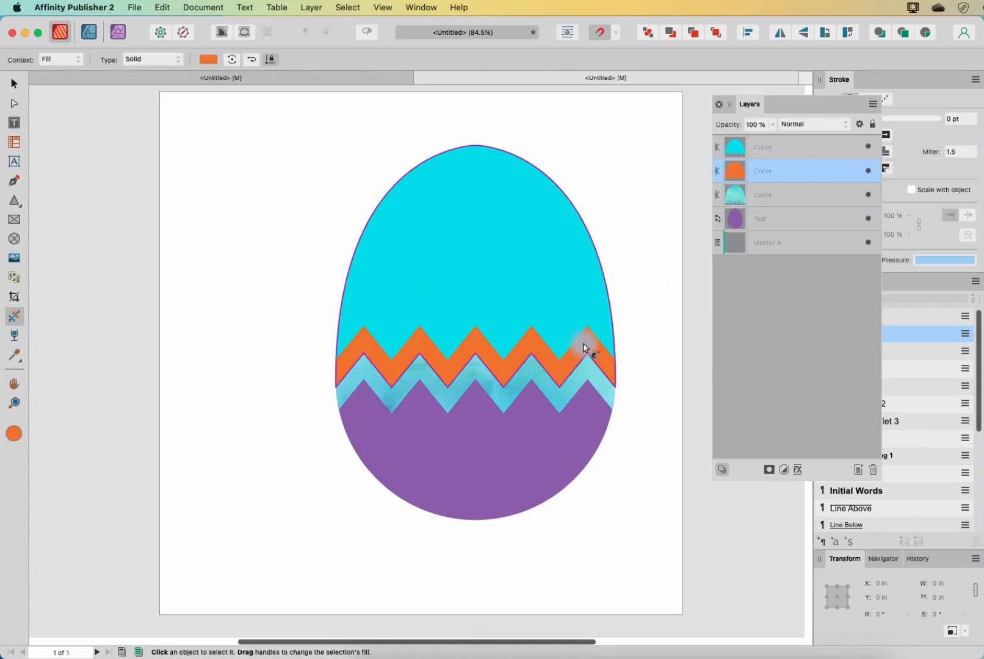
pyautogui.click(219, 135)
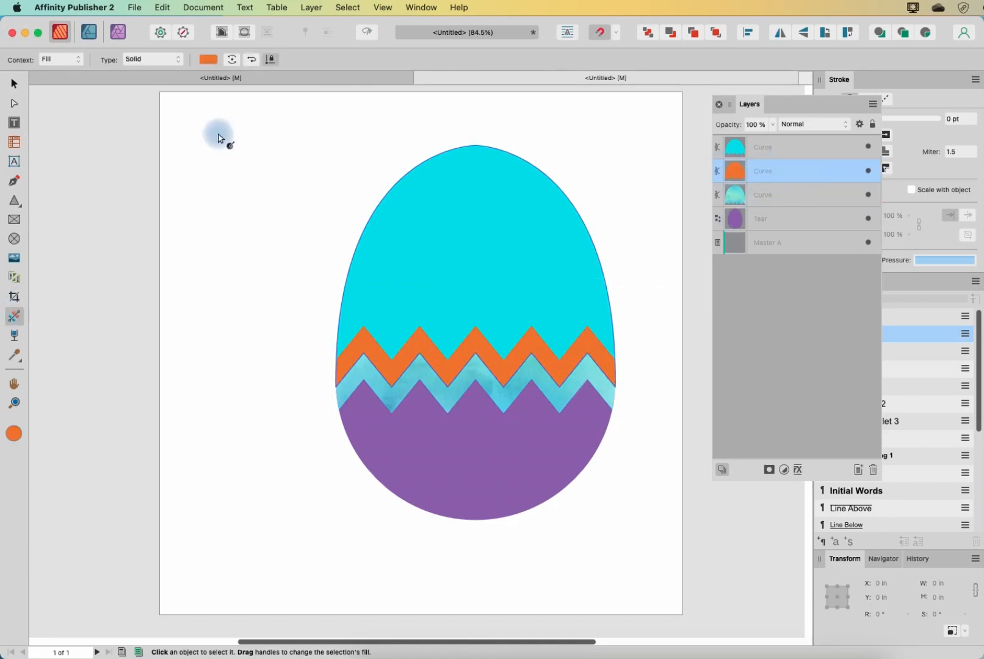
pyautogui.click(161, 60)
pyautogui.click(148, 123)
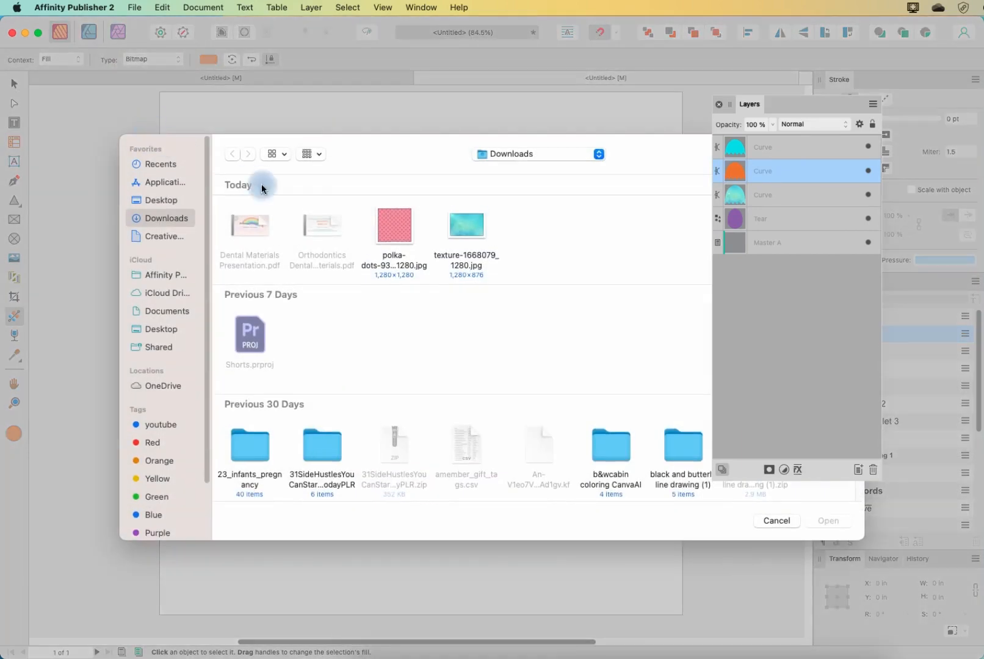
pyautogui.click(395, 226)
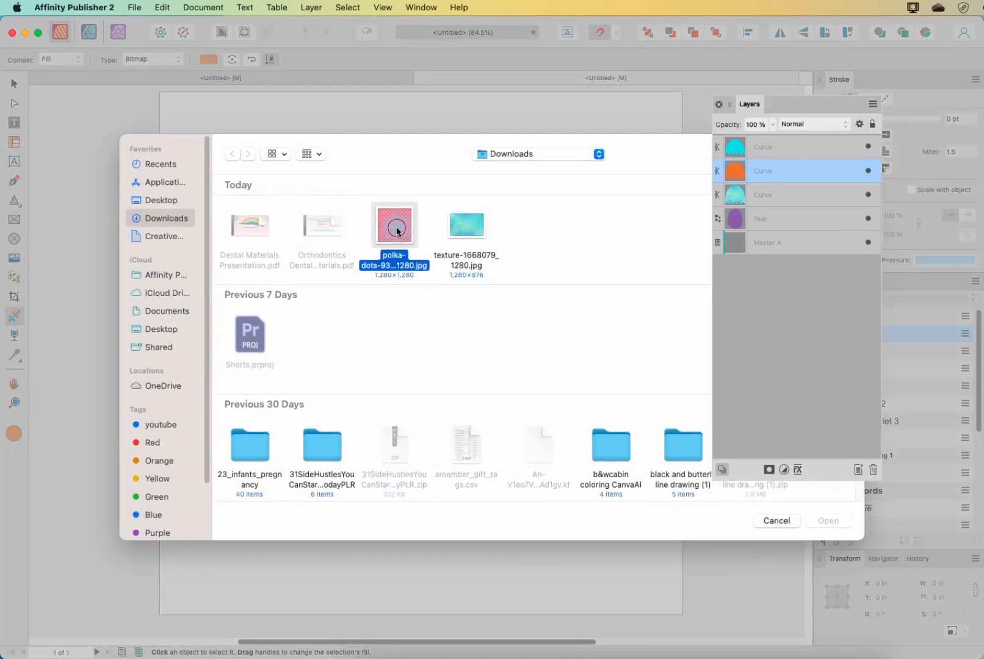
pyautogui.click(829, 521)
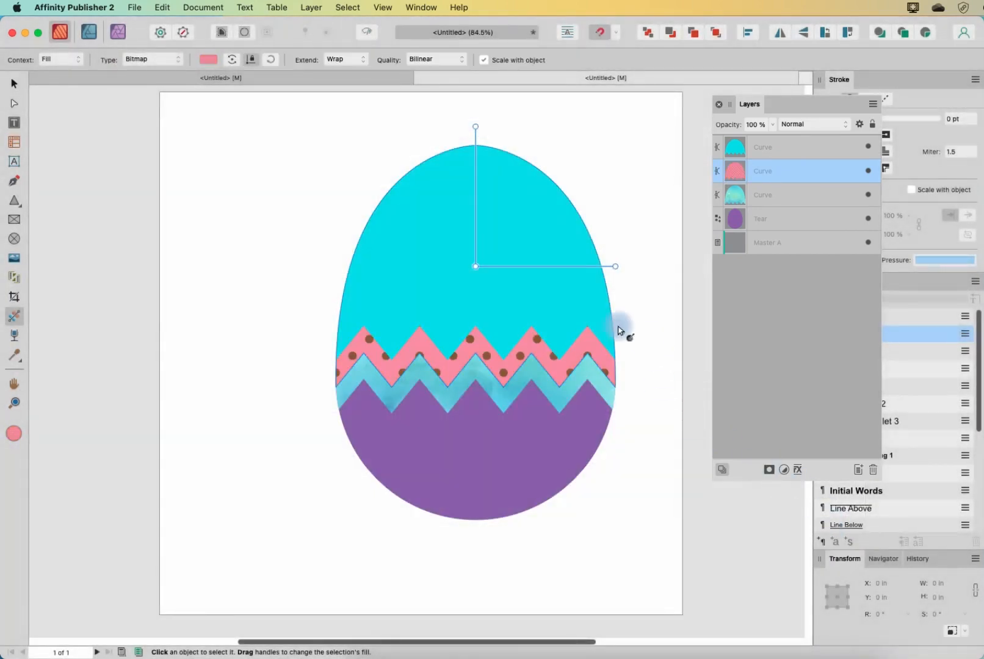
pyautogui.moveTo(617, 266); pyautogui.dragTo(597, 276)
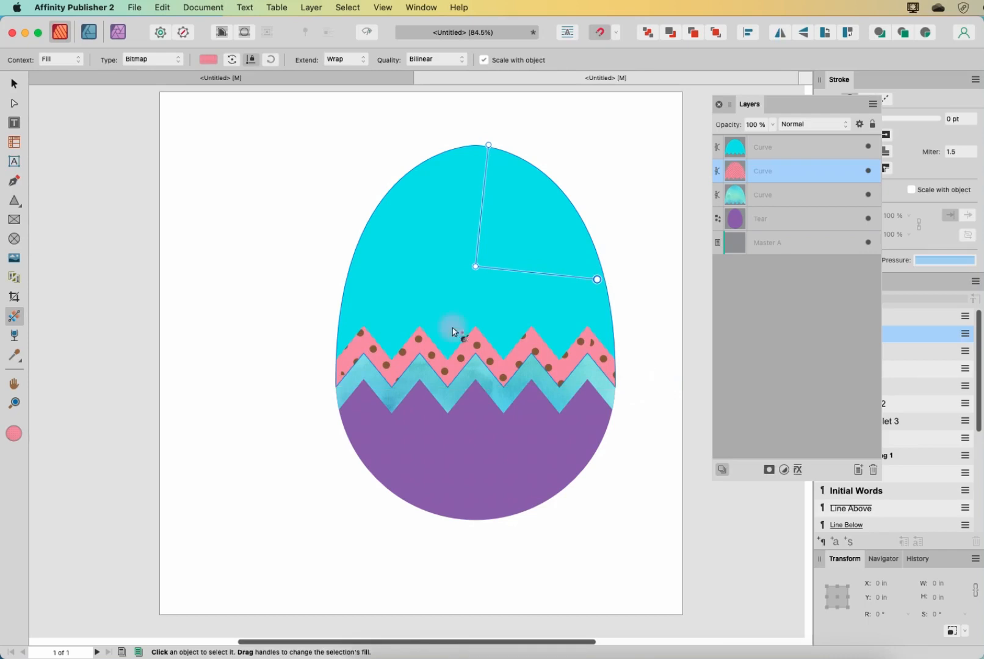
# Step: Change the solid fill of the cyan upper egg piece to a pale pinkish lilac and deselect it
pyautogui.click(755, 153)
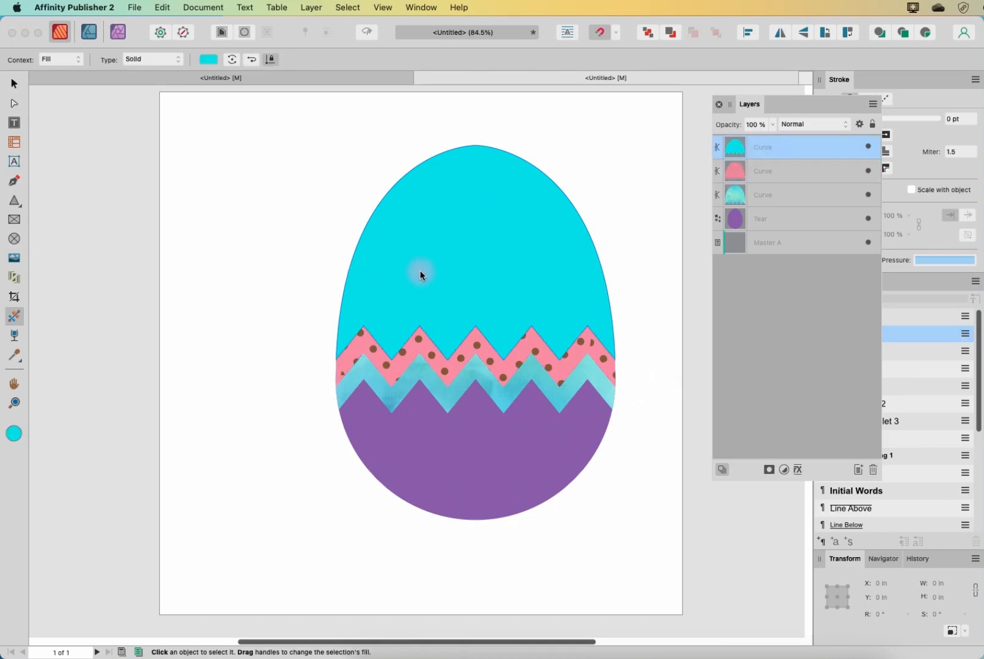
pyautogui.click(206, 61)
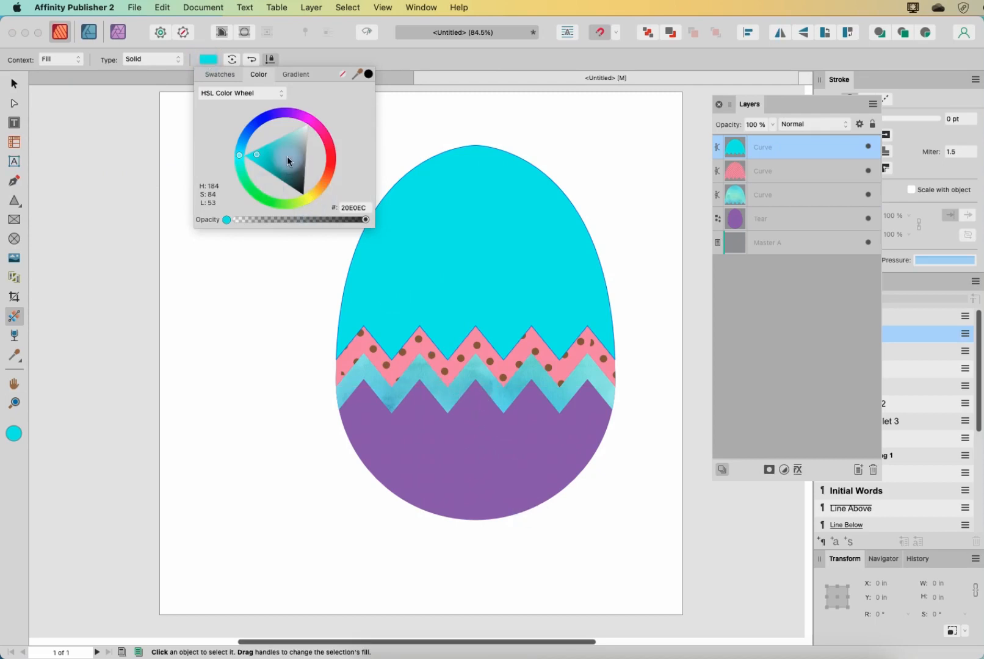
pyautogui.click(306, 121)
pyautogui.moveTo(301, 135); pyautogui.dragTo(299, 183)
pyautogui.moveTo(268, 386); pyautogui.dragTo(225, 386)
pyautogui.click(14, 83)
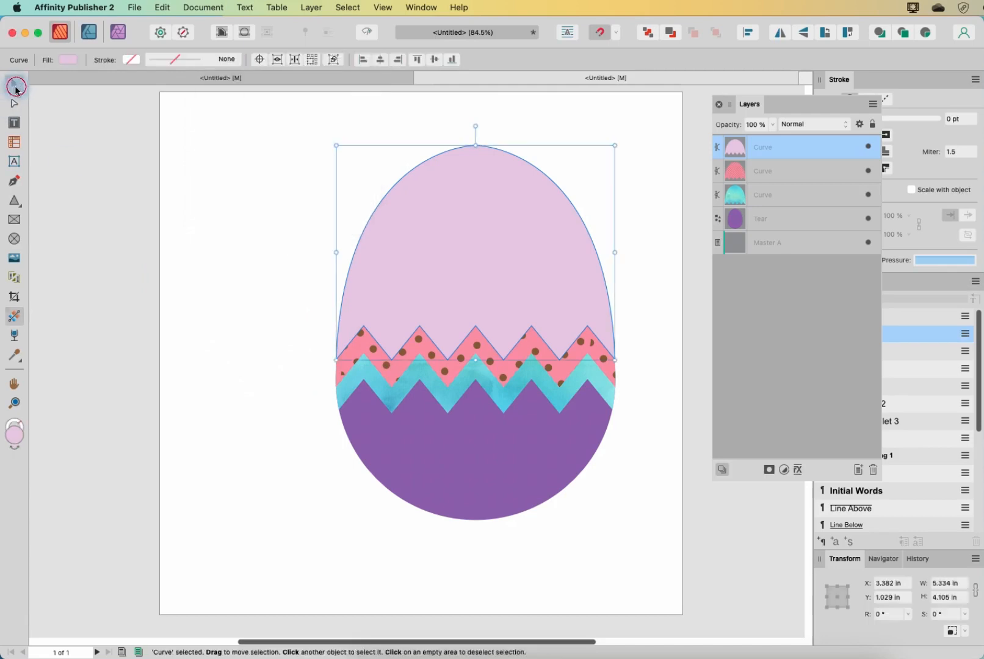
pyautogui.click(138, 277)
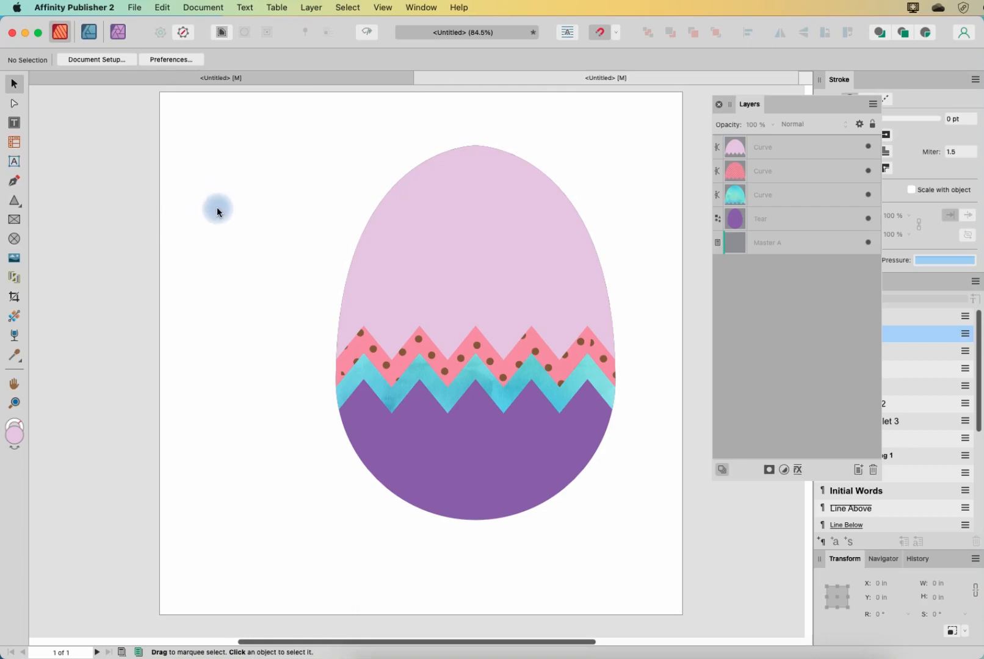
# Step: Place 22_typesetter_blank_page_graphicsfairy_10in.png over the whole egg at about 6.9 × 8.9 in, roughly centred on it
pyautogui.click(135, 8)
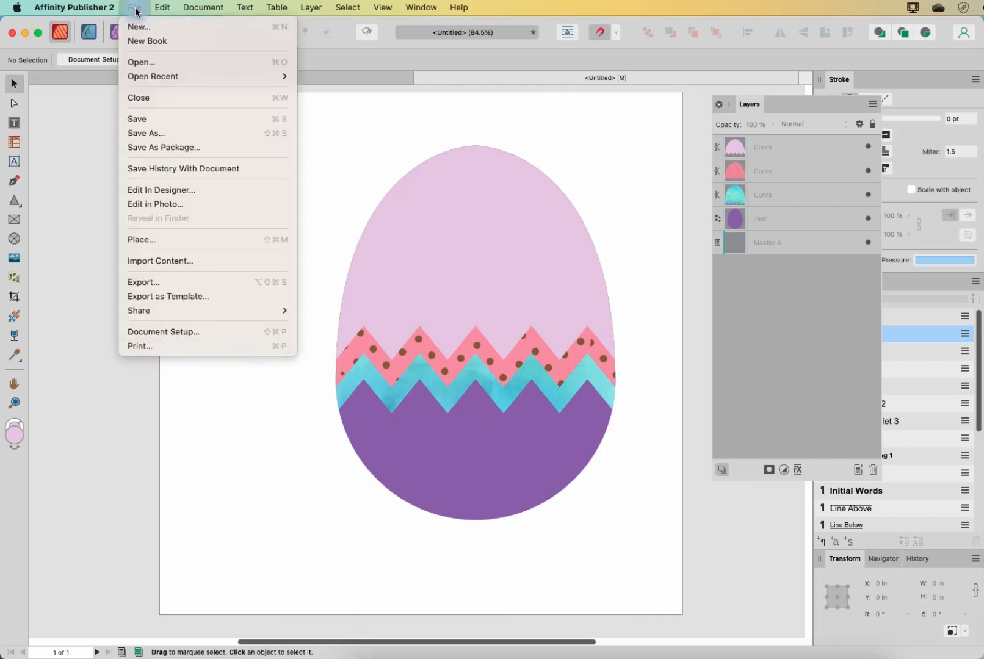
pyautogui.click(138, 243)
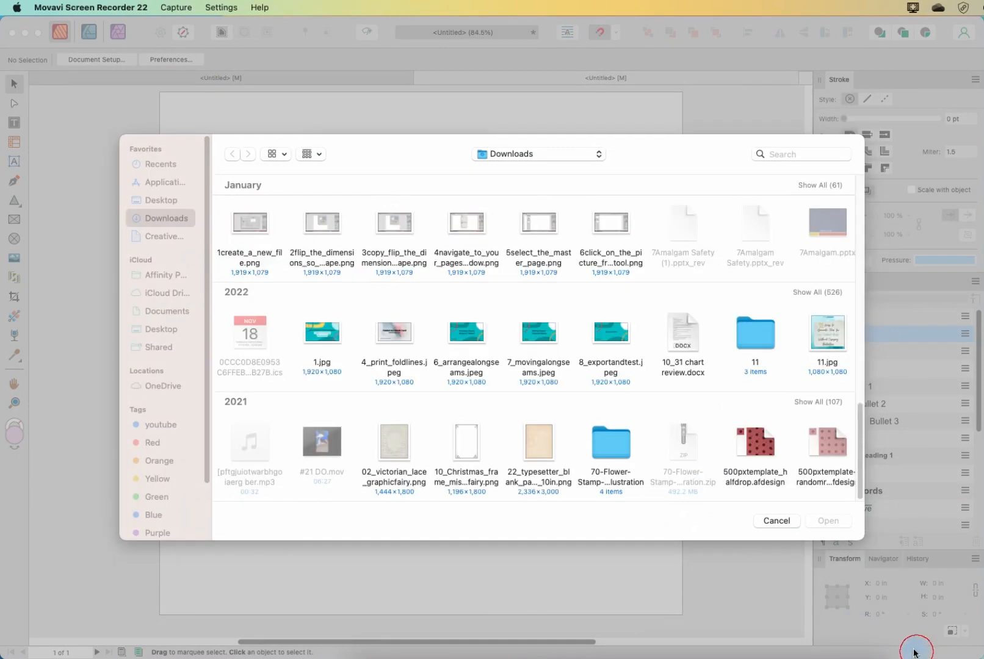
pyautogui.click(537, 443)
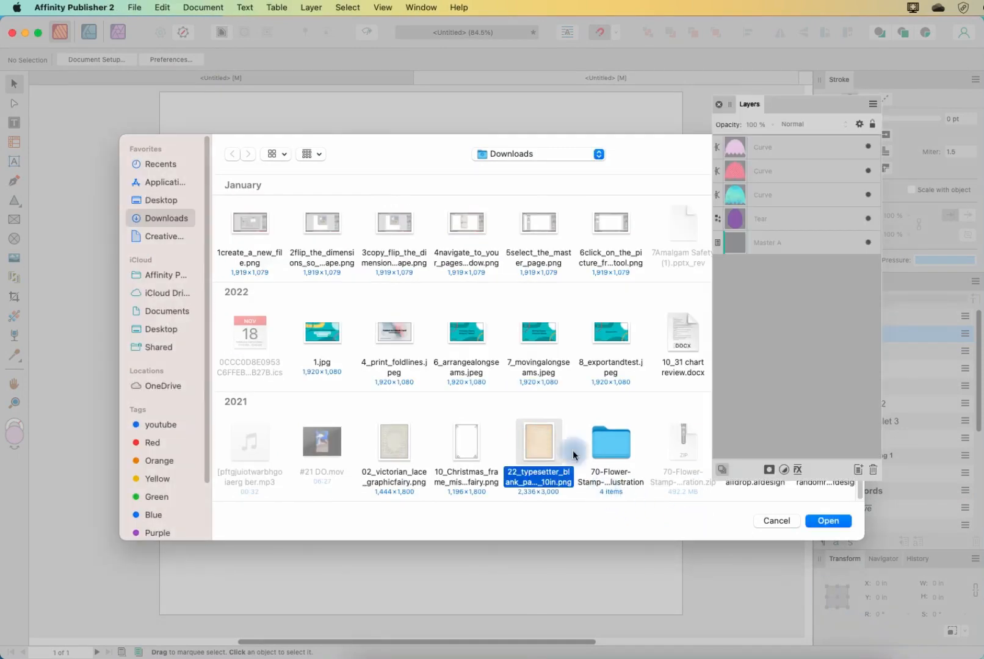
pyautogui.click(818, 521)
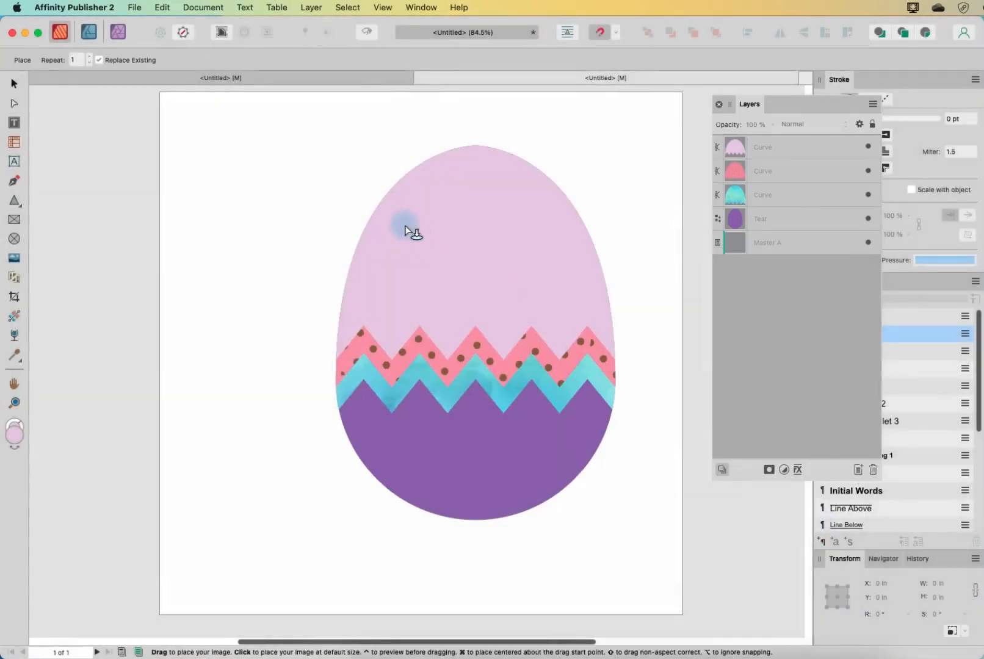
pyautogui.click(318, 187)
pyautogui.moveTo(411, 238); pyautogui.dragTo(534, 403)
pyautogui.moveTo(660, 614); pyautogui.dragTo(619, 537)
pyautogui.moveTo(434, 414); pyautogui.dragTo(457, 431)
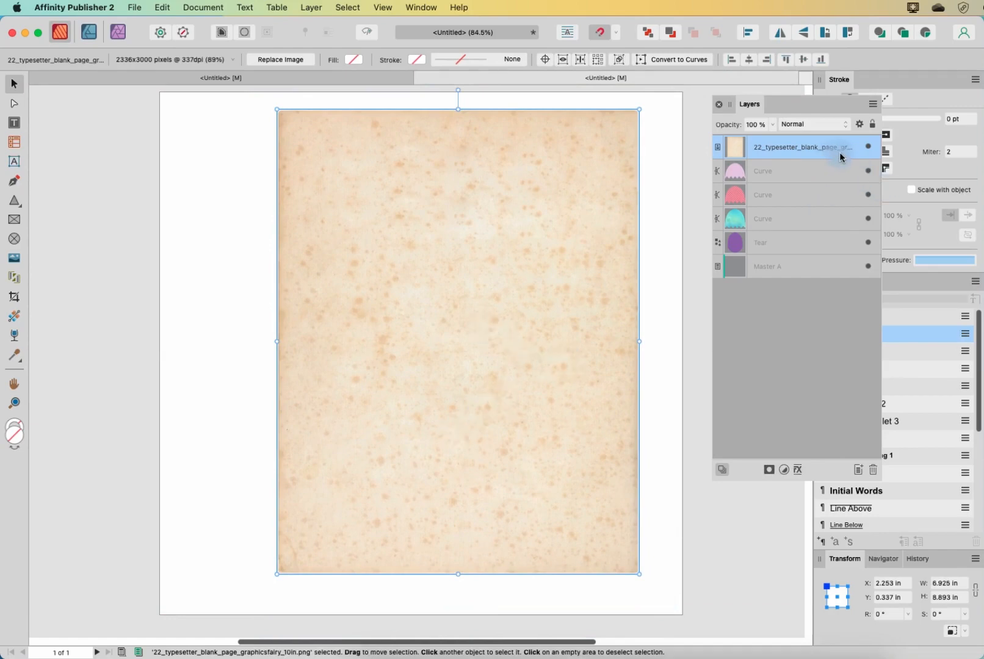
# Step: Rasterize the placed paper image to a mask so its texture shows on the egg, and inspect the textured surface
pyautogui.rightClick(810, 147)
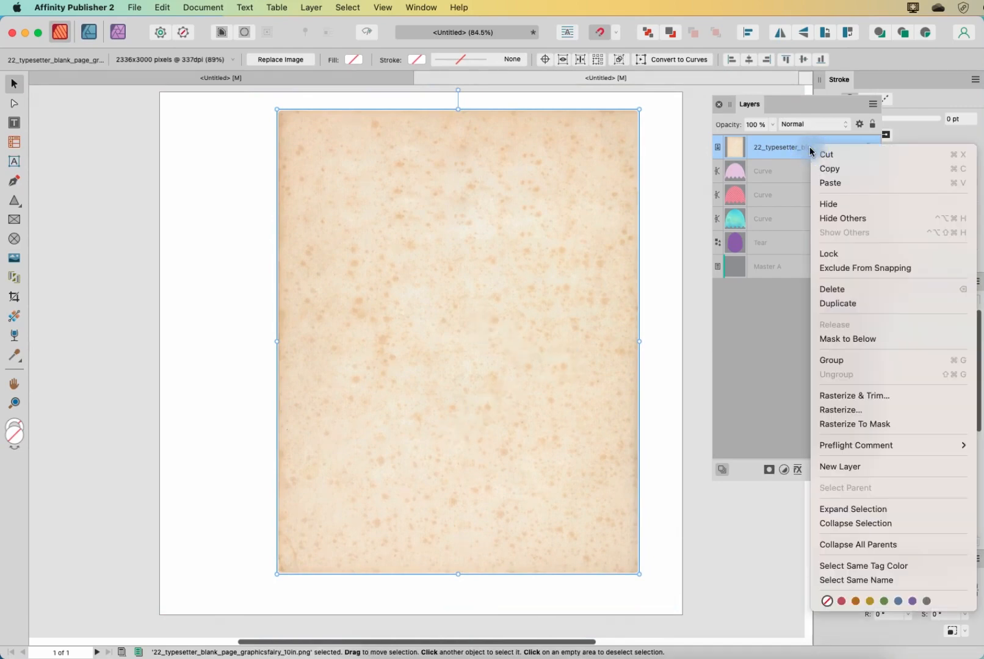
pyautogui.click(835, 425)
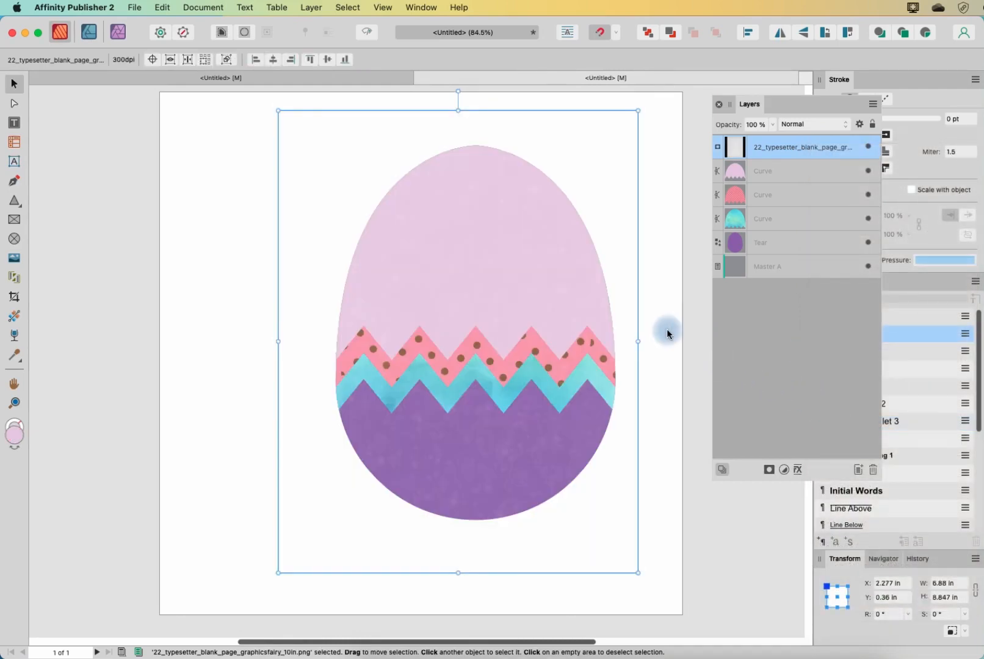
pyautogui.press('super+equal')
pyautogui.press('super+equal')
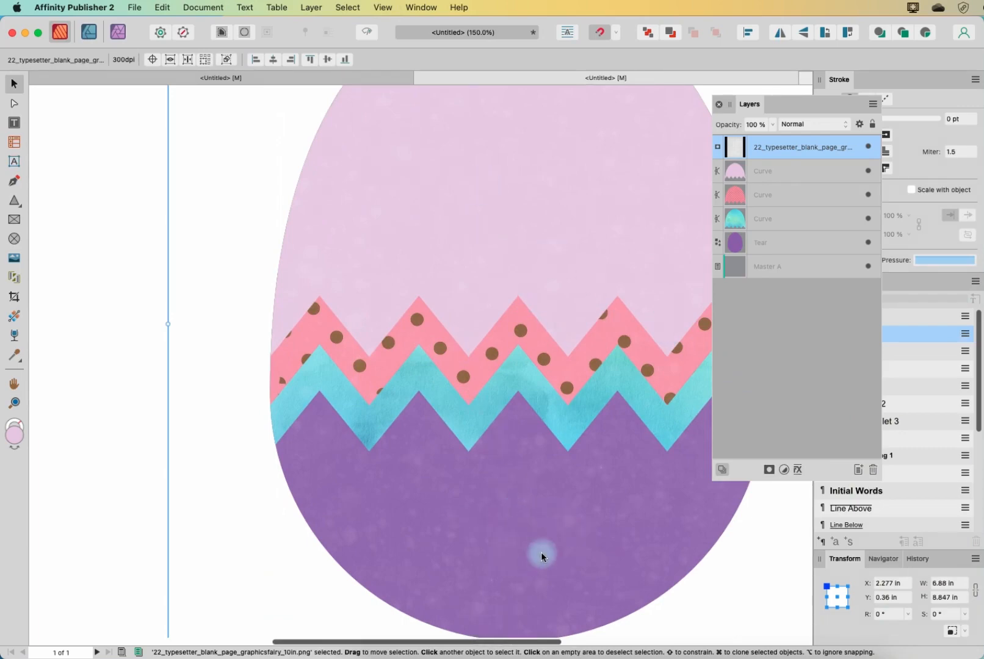
pyautogui.scroll(5, 539, 276)
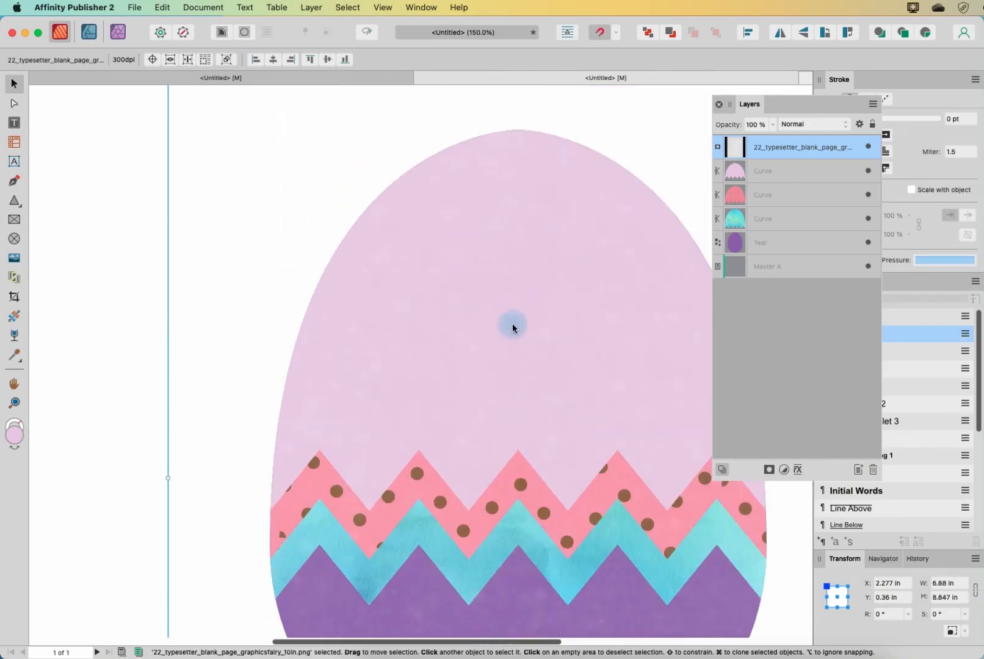
pyautogui.scroll(-3, 539, 310)
pyautogui.press('super+minus')
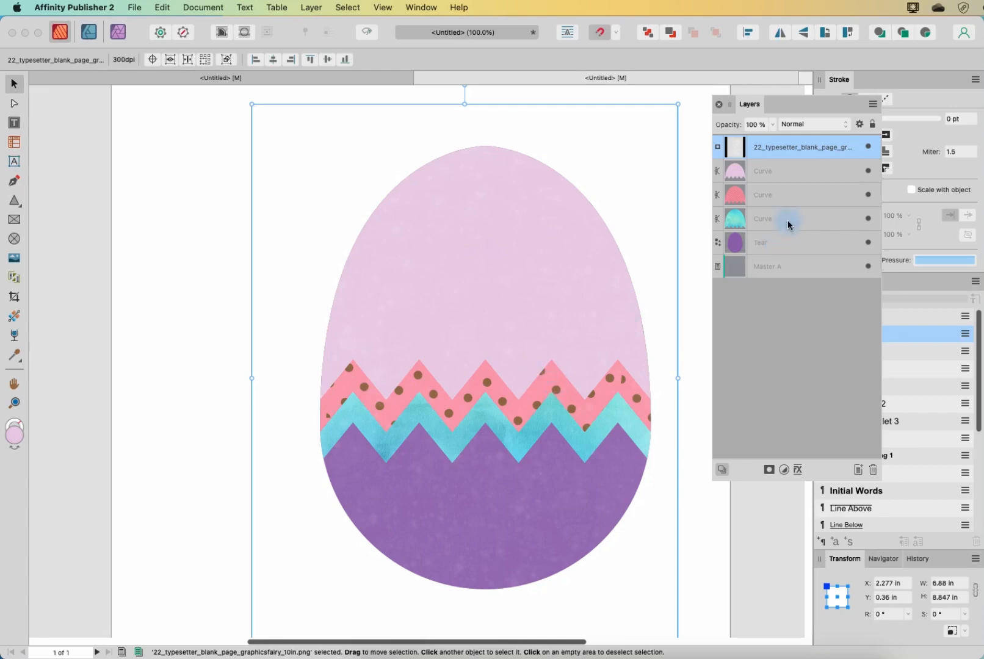
# Step: Enable an Outer Shadow layer effect on the lilac upper egg piece
pyautogui.click(770, 171)
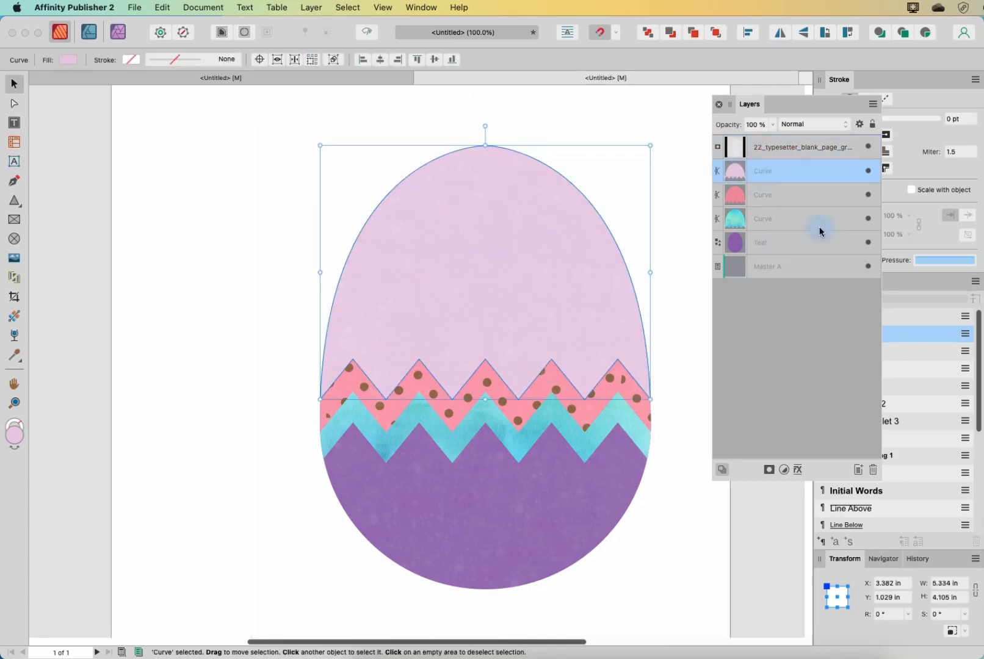
pyautogui.click(797, 473)
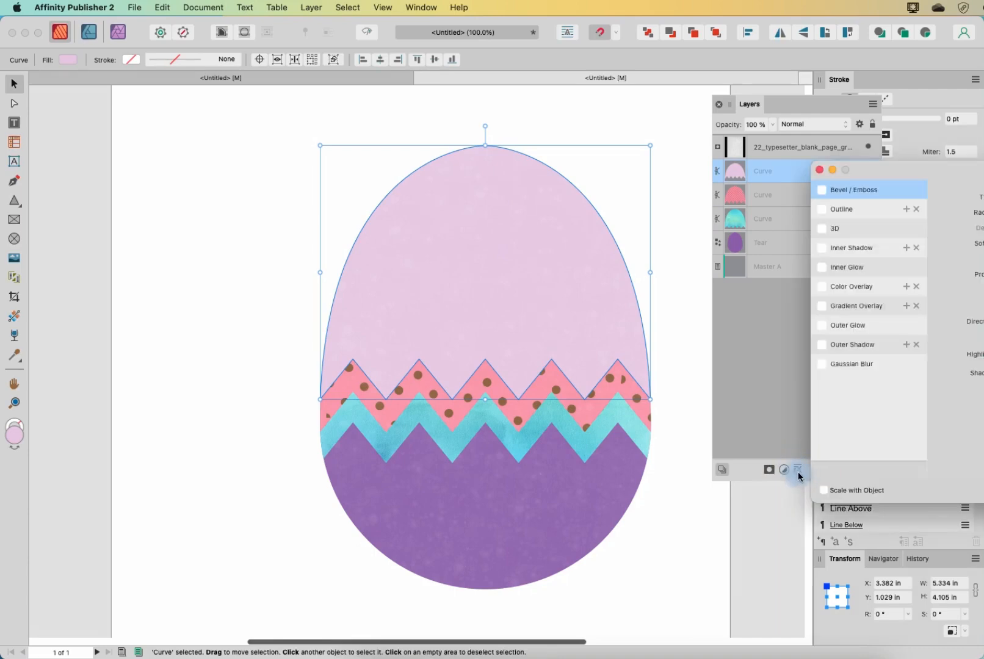
pyautogui.click(821, 346)
pyautogui.moveTo(958, 110); pyautogui.dragTo(832, 66)
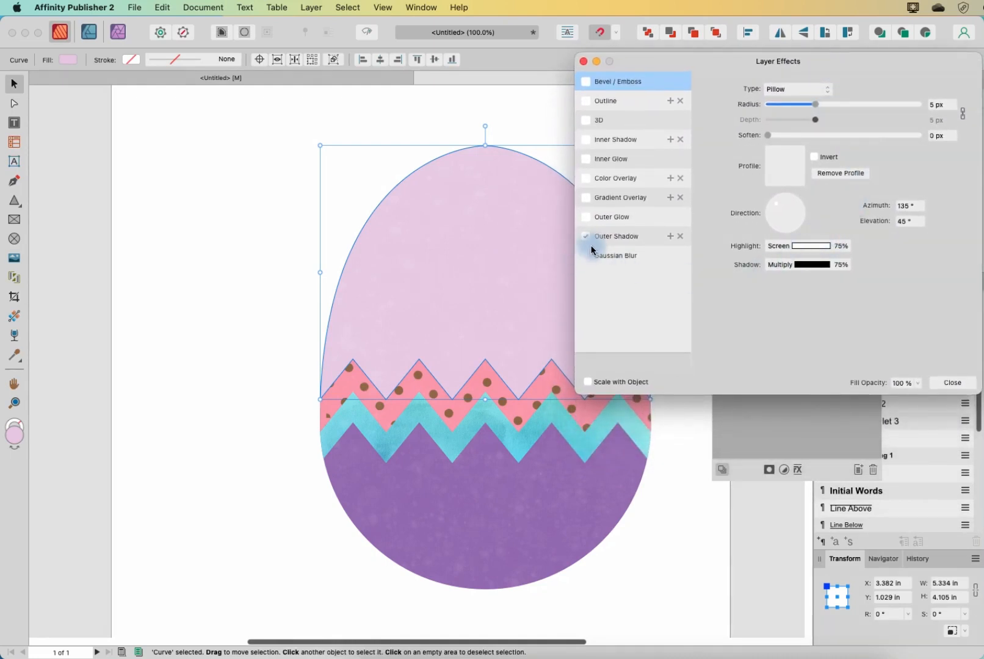
# Step: Add an Outer-type Bevel / Emboss to the lilac piece with a radius of about 5.9 px, slight softening and an adjusted light direction
pyautogui.click(823, 94)
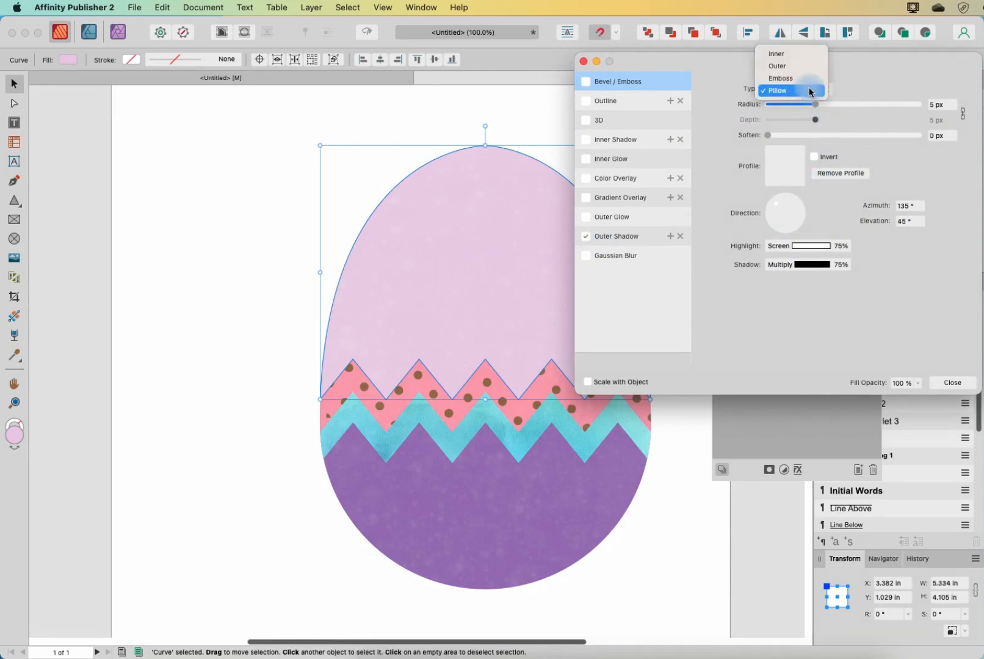
pyautogui.click(776, 68)
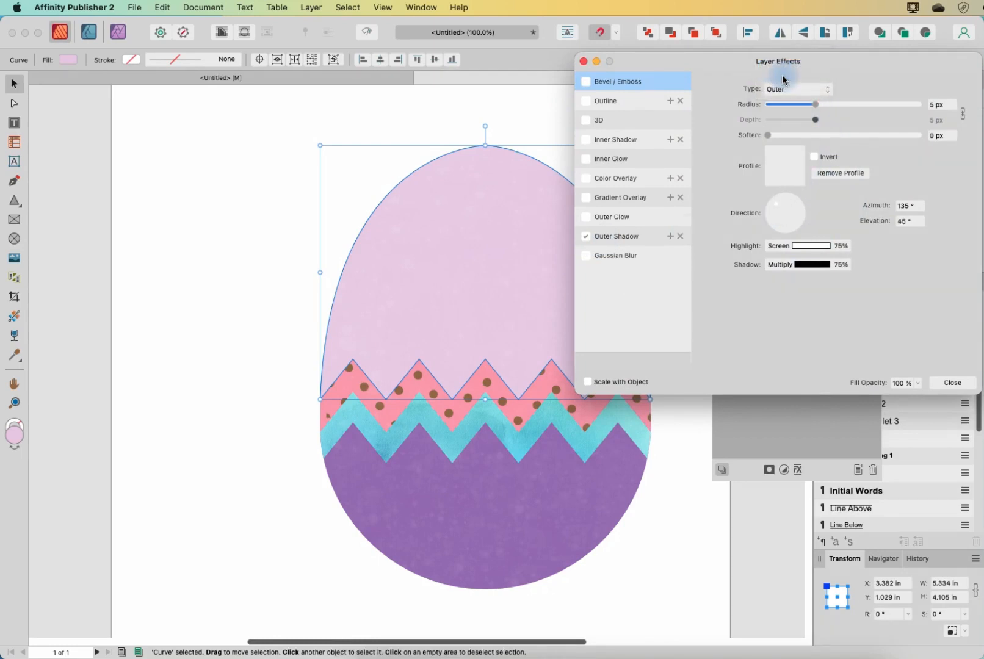
pyautogui.moveTo(817, 104); pyautogui.dragTo(820, 107)
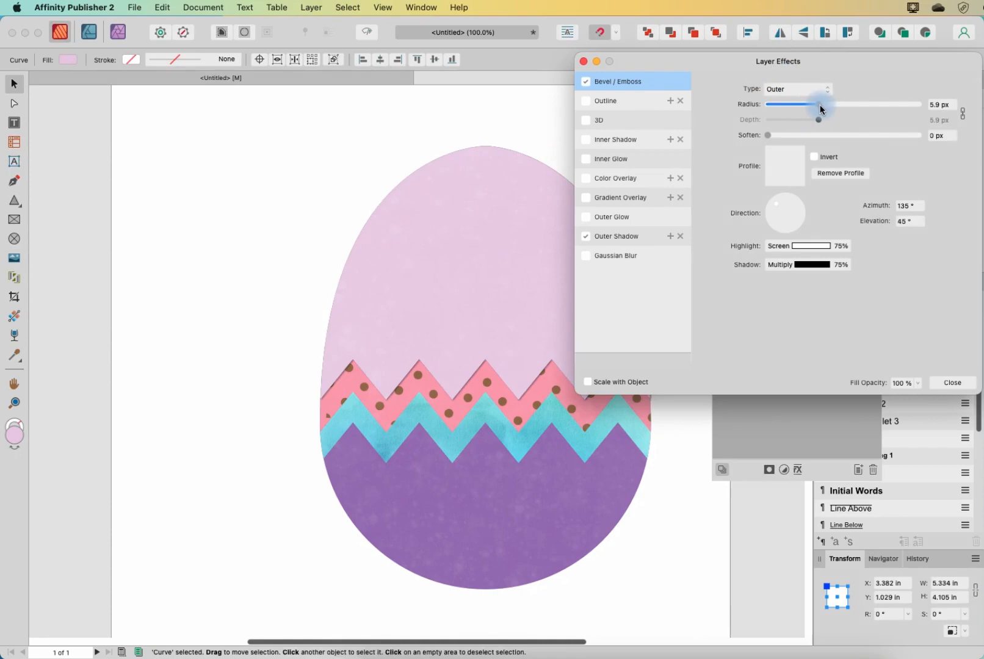
pyautogui.moveTo(819, 106); pyautogui.dragTo(819, 107)
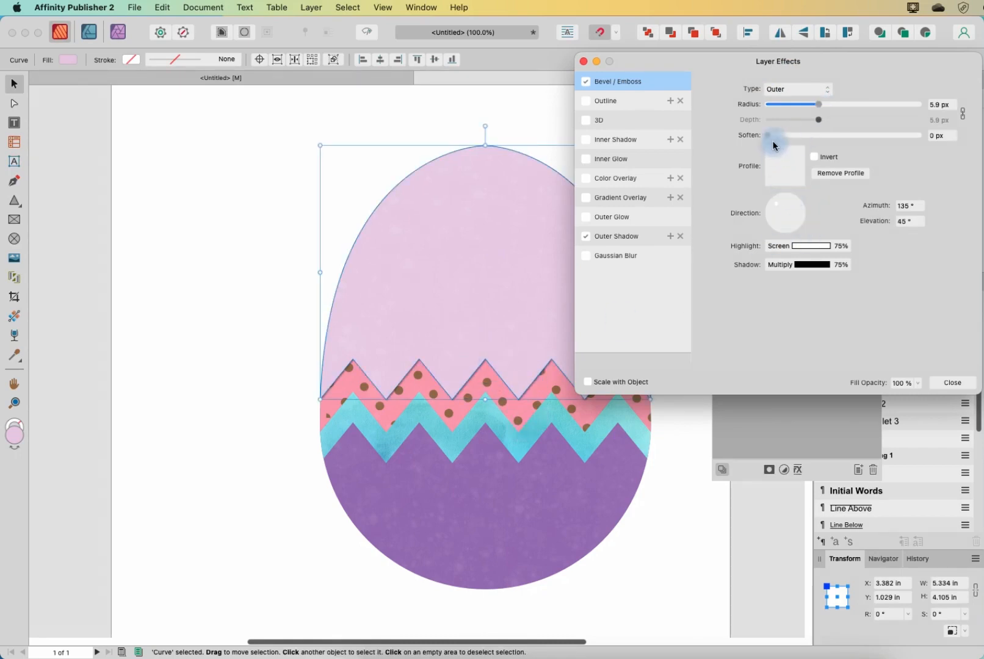
pyautogui.moveTo(769, 136); pyautogui.dragTo(779, 140)
pyautogui.moveTo(784, 197); pyautogui.dragTo(786, 203)
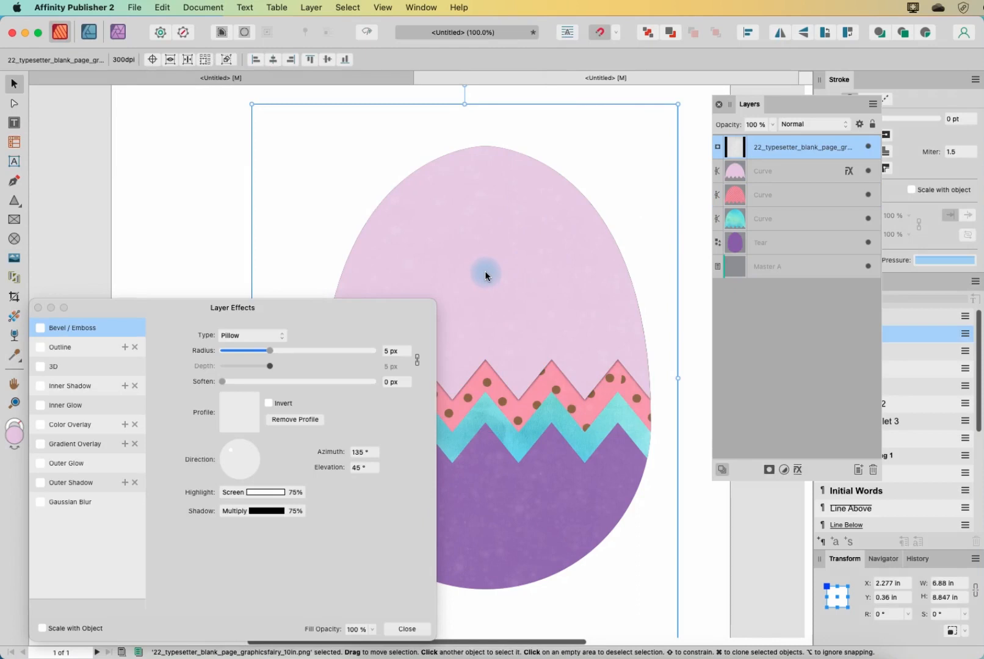
# Step: Copy the lilac piece's layer effects and paste only the effects onto the pink polka-dot zigzag layer
pyautogui.click(162, 9)
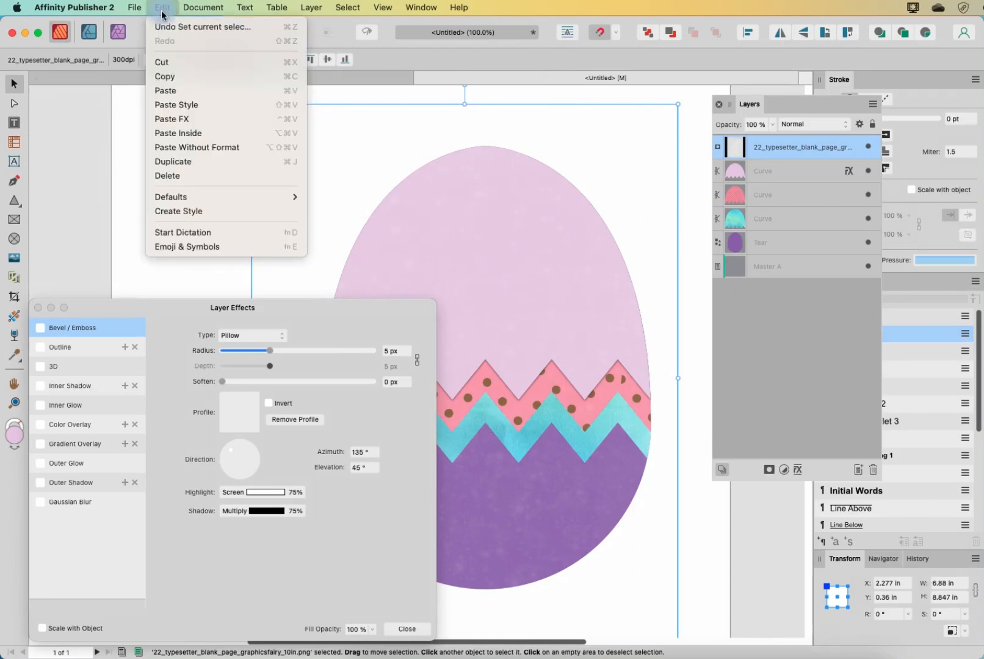
pyautogui.click(159, 78)
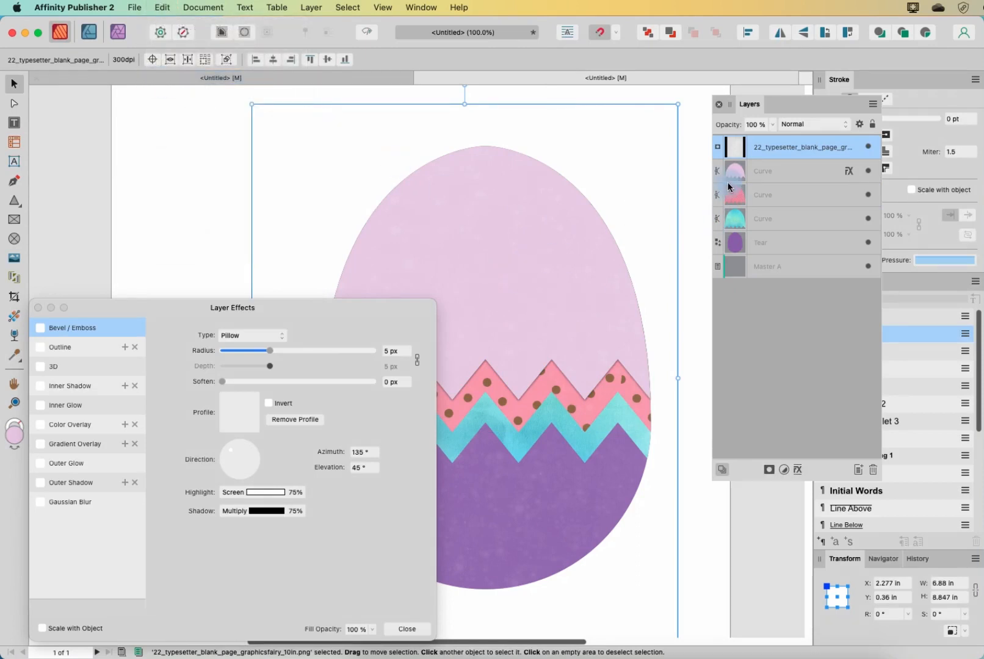
pyautogui.click(774, 196)
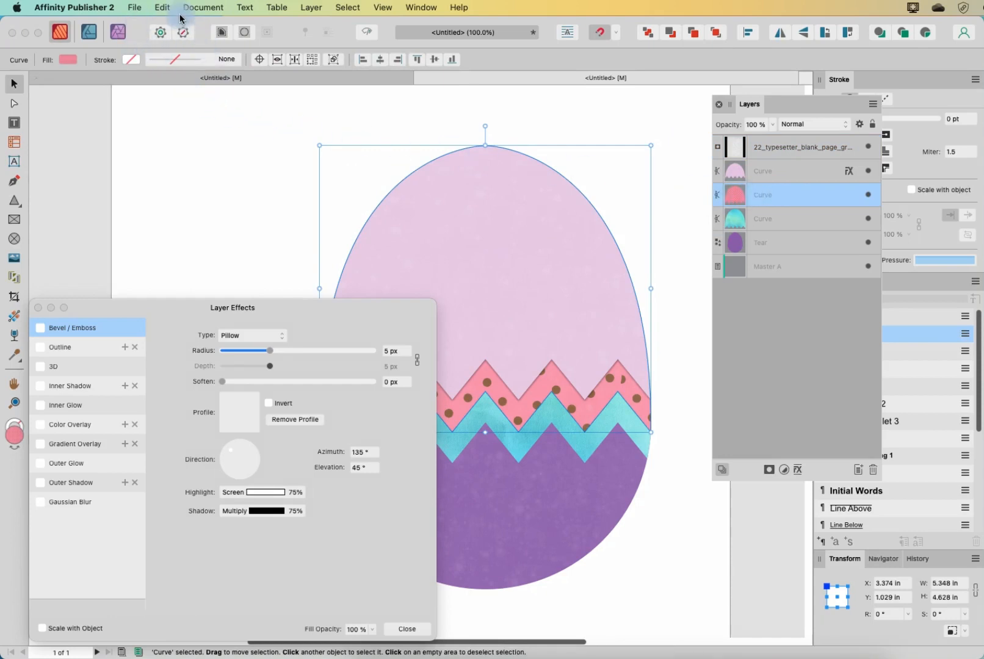
pyautogui.click(162, 7)
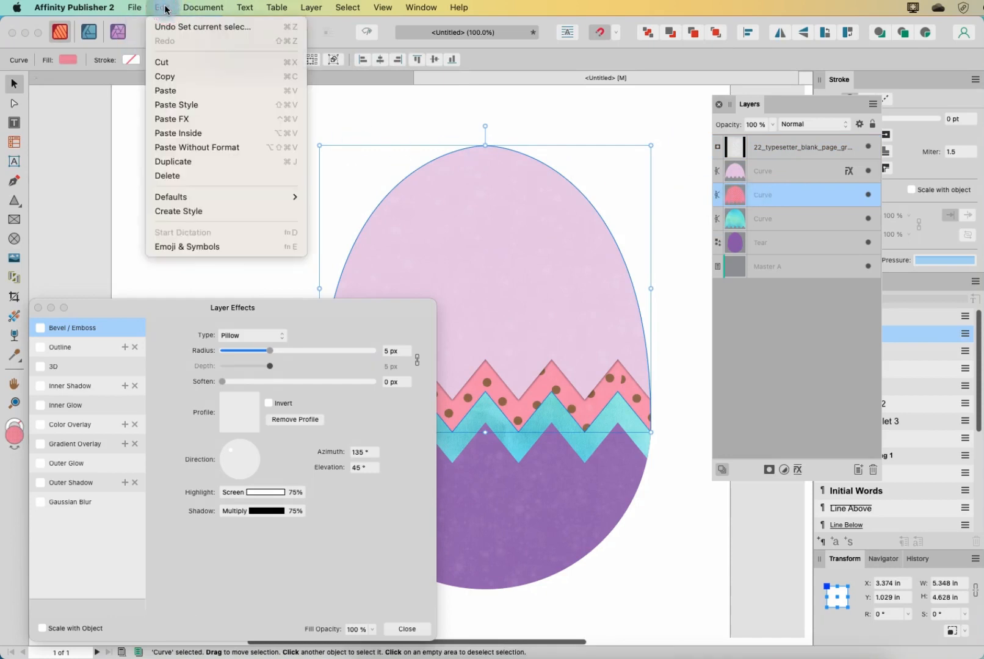
pyautogui.click(171, 119)
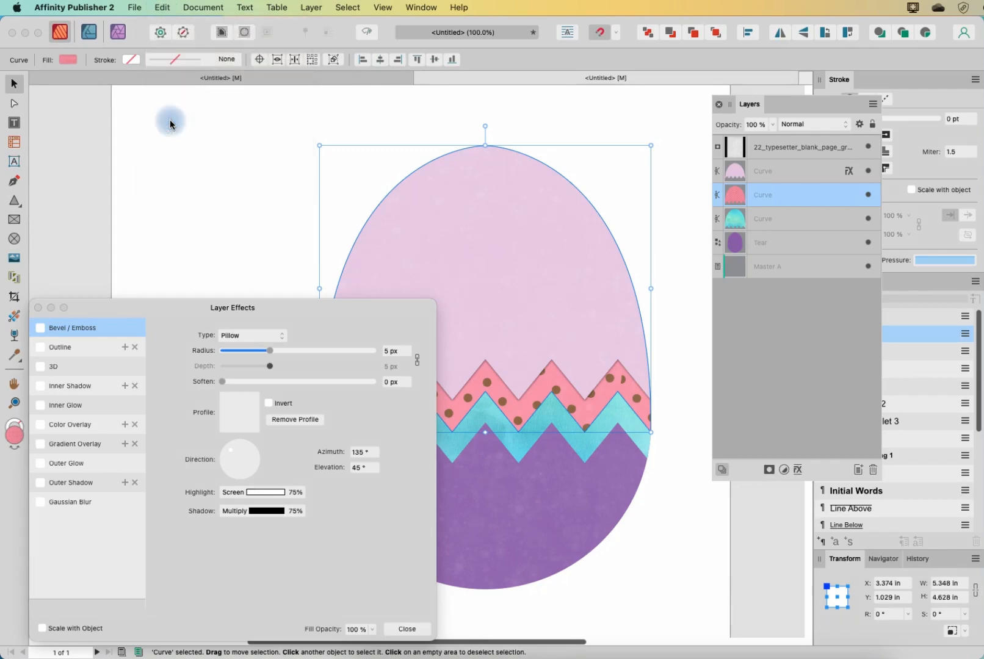
# Step: Paste the same layer effects onto the turquoise zigzag layer and the purple base egg
pyautogui.click(780, 222)
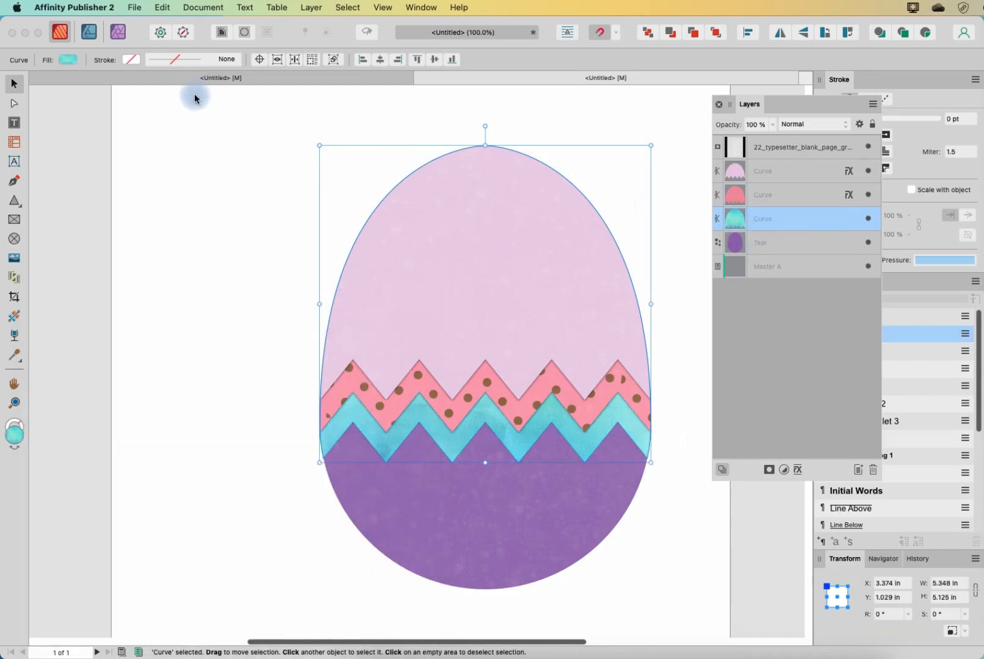
pyautogui.click(162, 8)
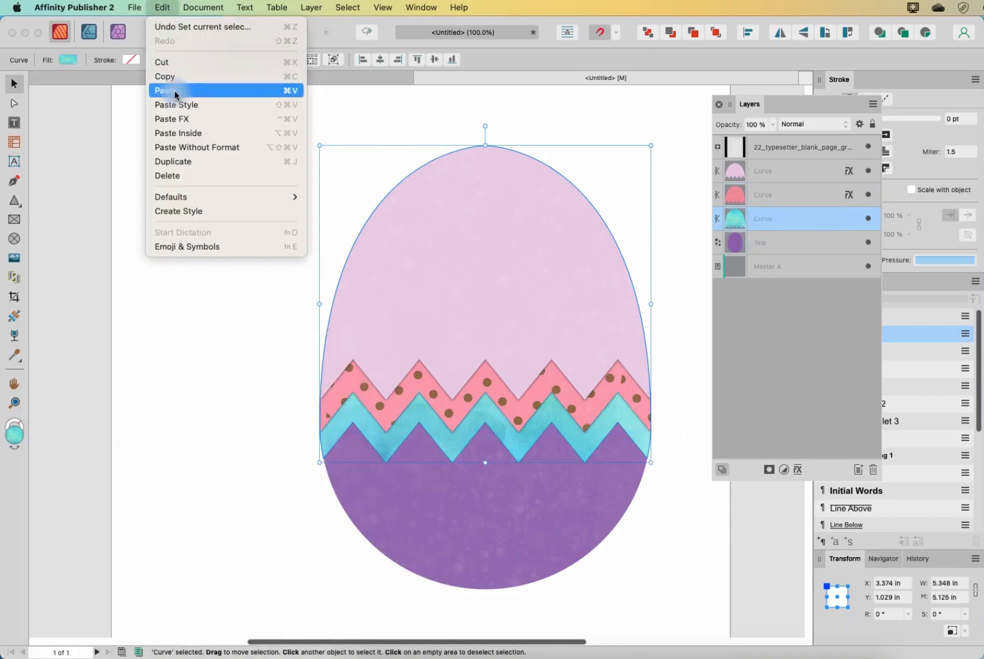
pyautogui.click(174, 124)
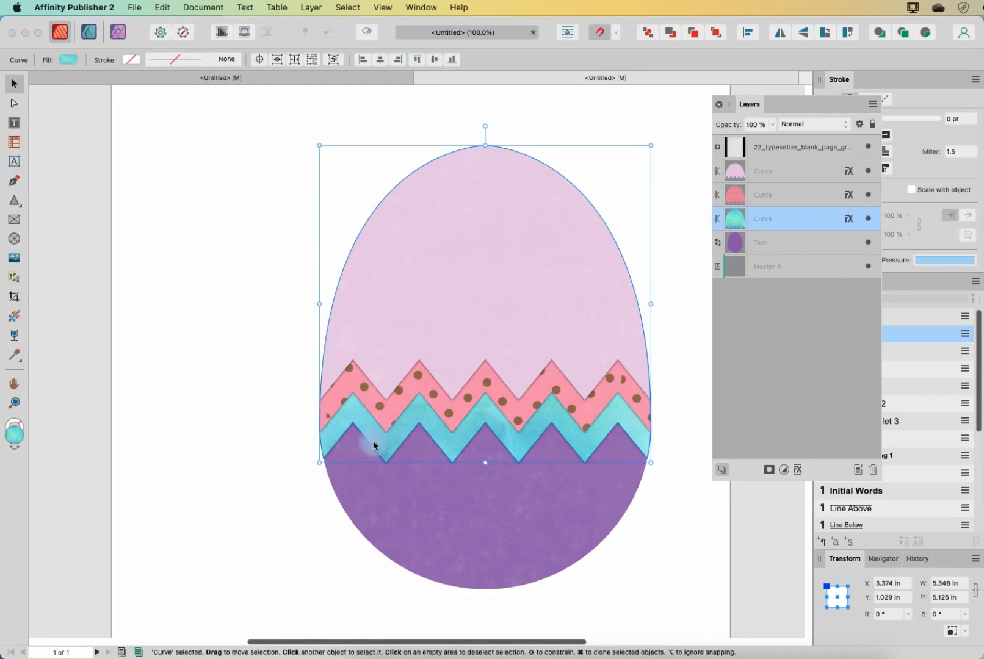
pyautogui.click(798, 241)
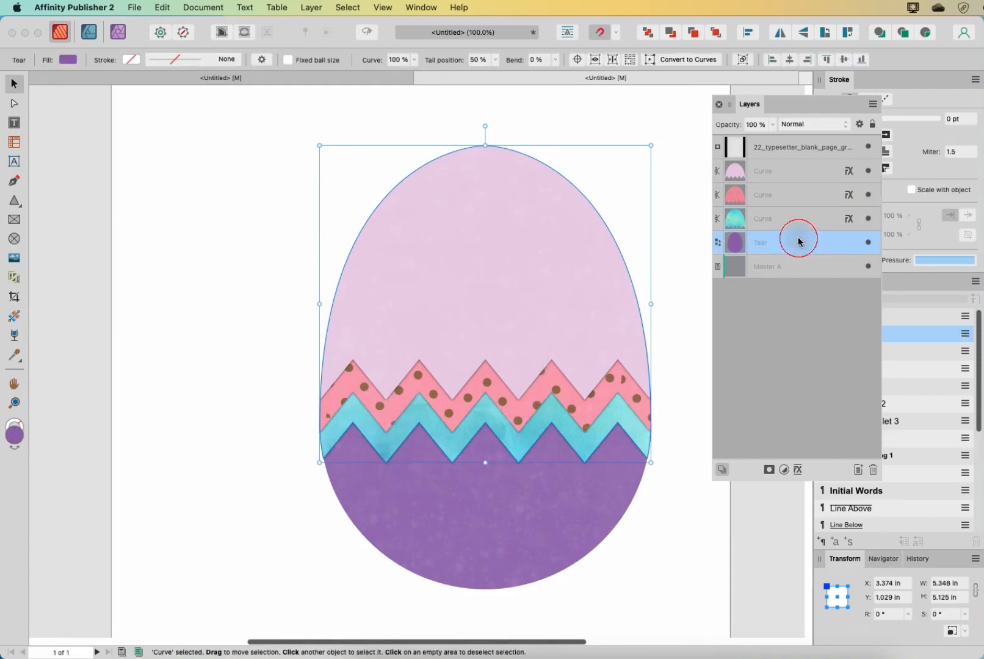
pyautogui.click(159, 8)
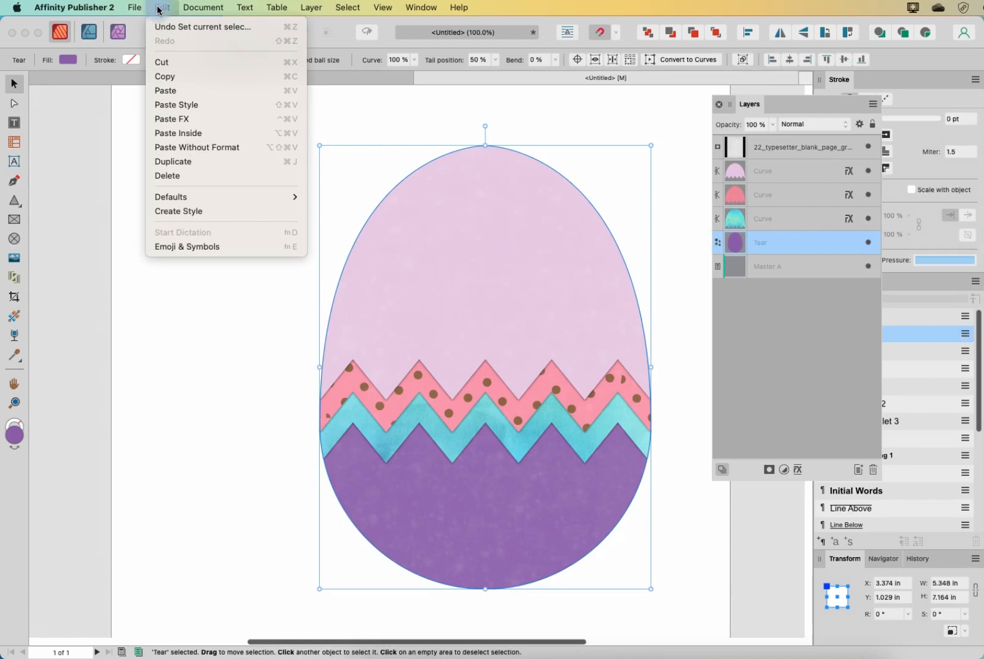
pyautogui.click(171, 121)
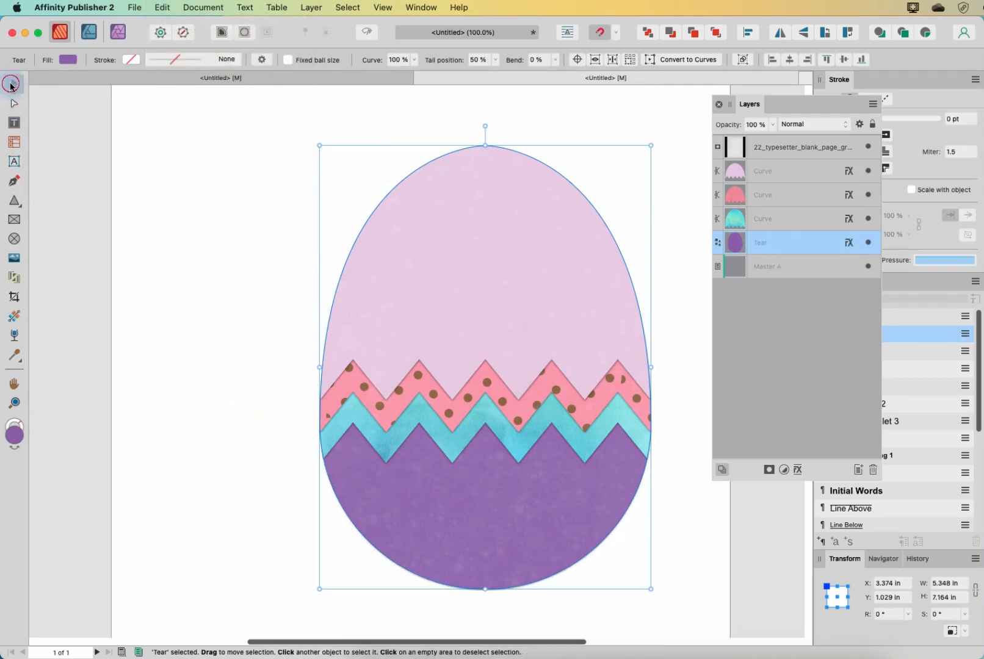
# Step: Deselect everything and examine the shadowed, embossed edges of the zigzag bands up close, then the whole egg on the page
pyautogui.click(153, 170)
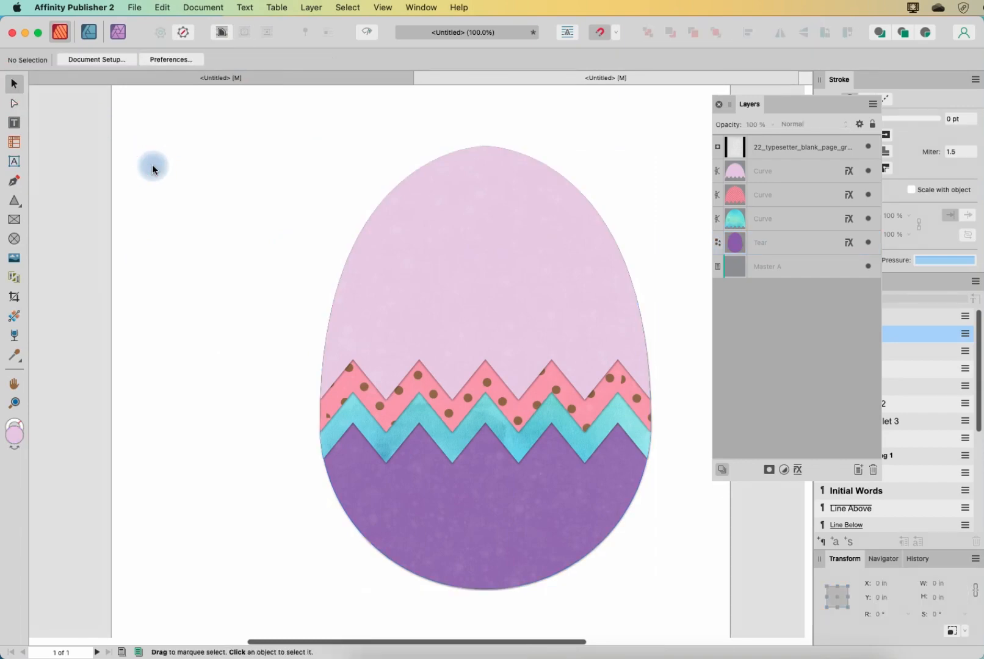
pyautogui.press('super+equal')
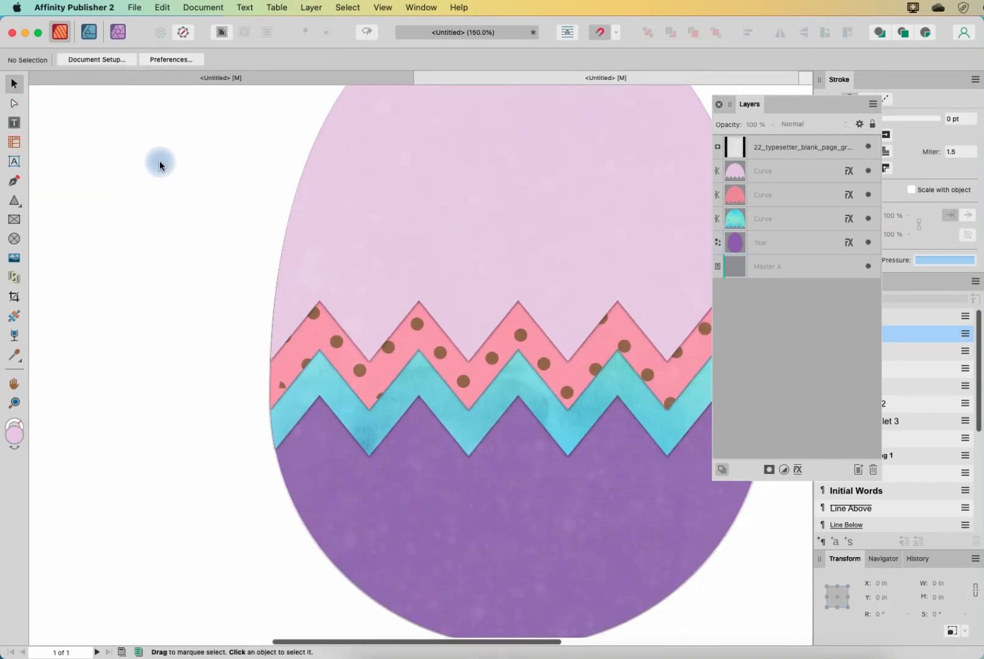
pyautogui.moveTo(368, 642); pyautogui.dragTo(409, 610)
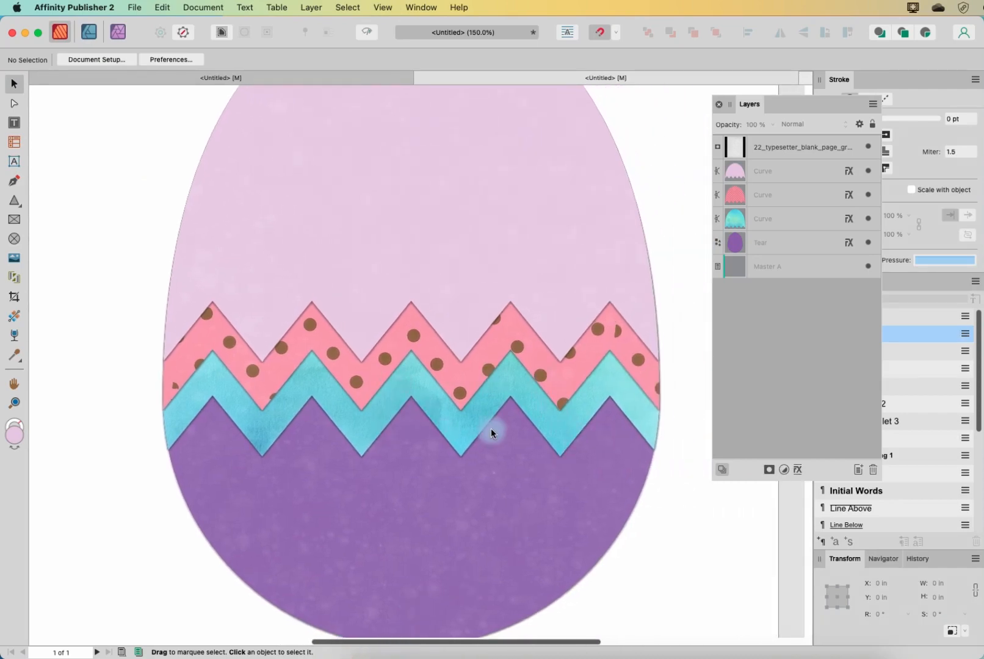
pyautogui.scroll(5, 491, 428)
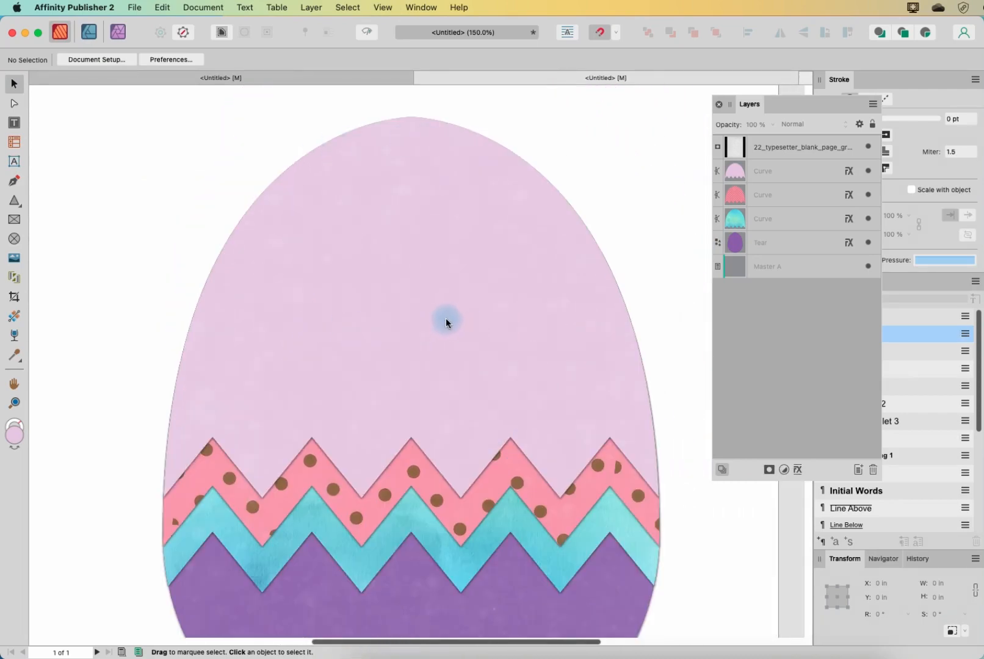
pyautogui.scroll(-5, 446, 317)
pyautogui.scroll(-1, 446, 317)
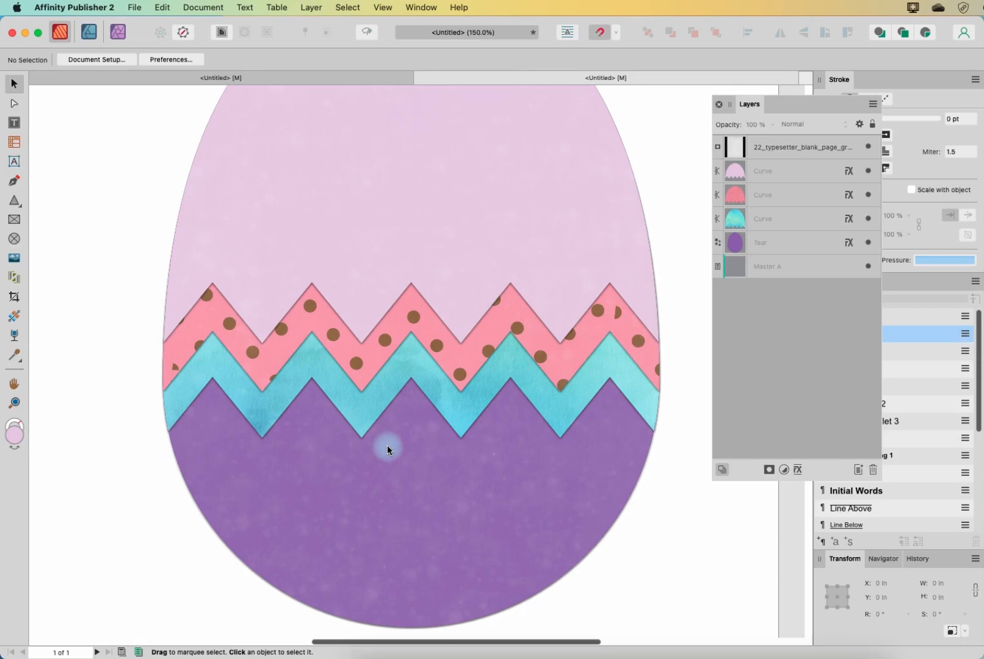
pyautogui.press('super+minus')
pyautogui.press('super+minus')
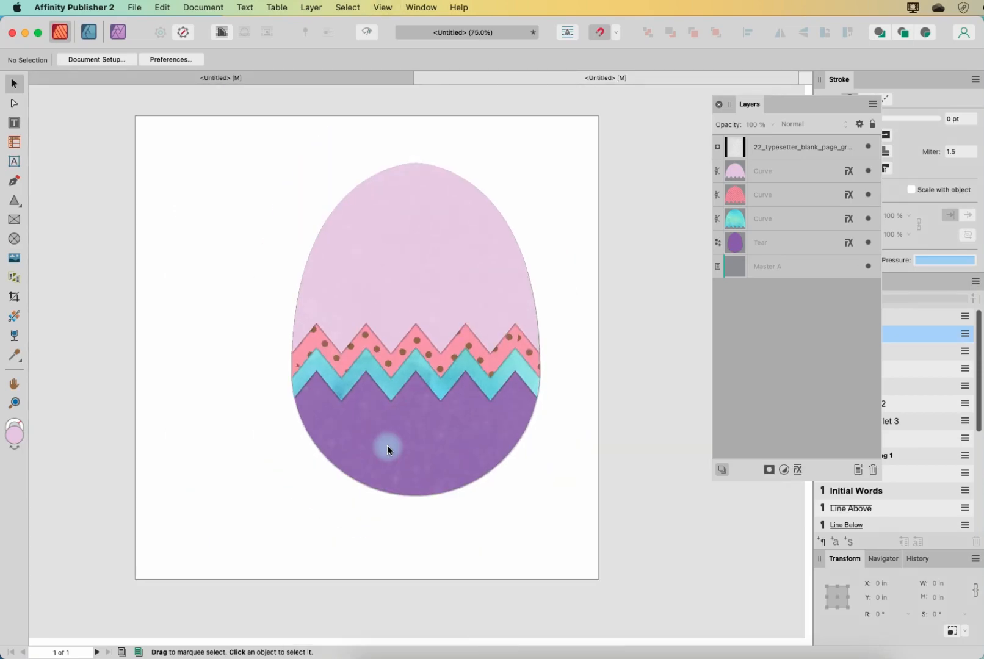